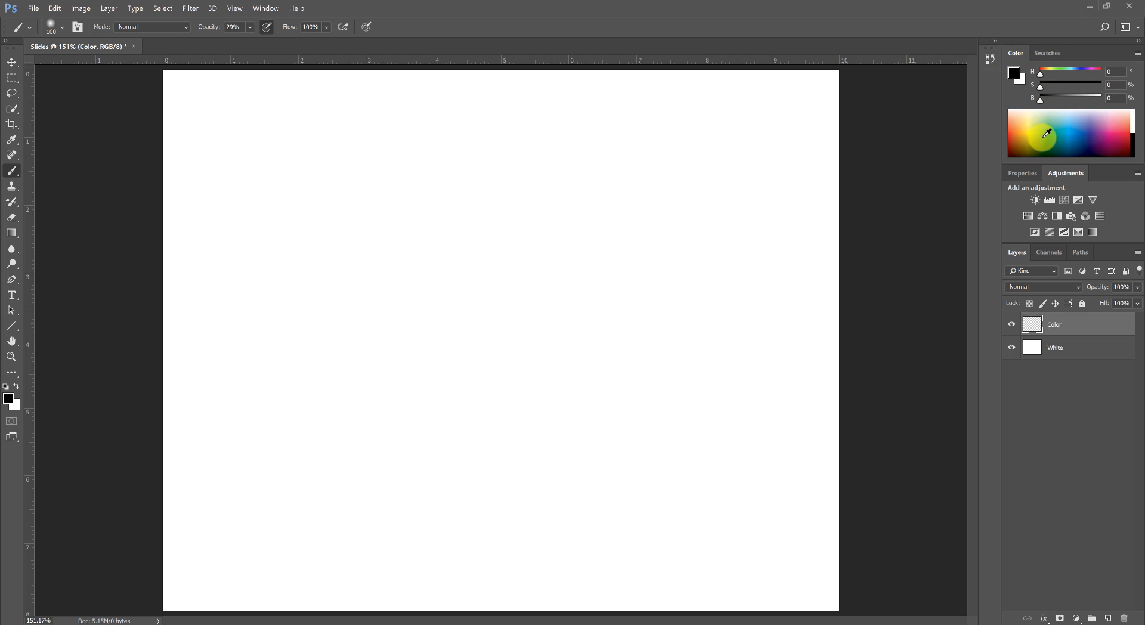
Examine the color swatches, the foreground and background colors, and the background color picker, leaving the colors as they are
left_click(1047, 53)
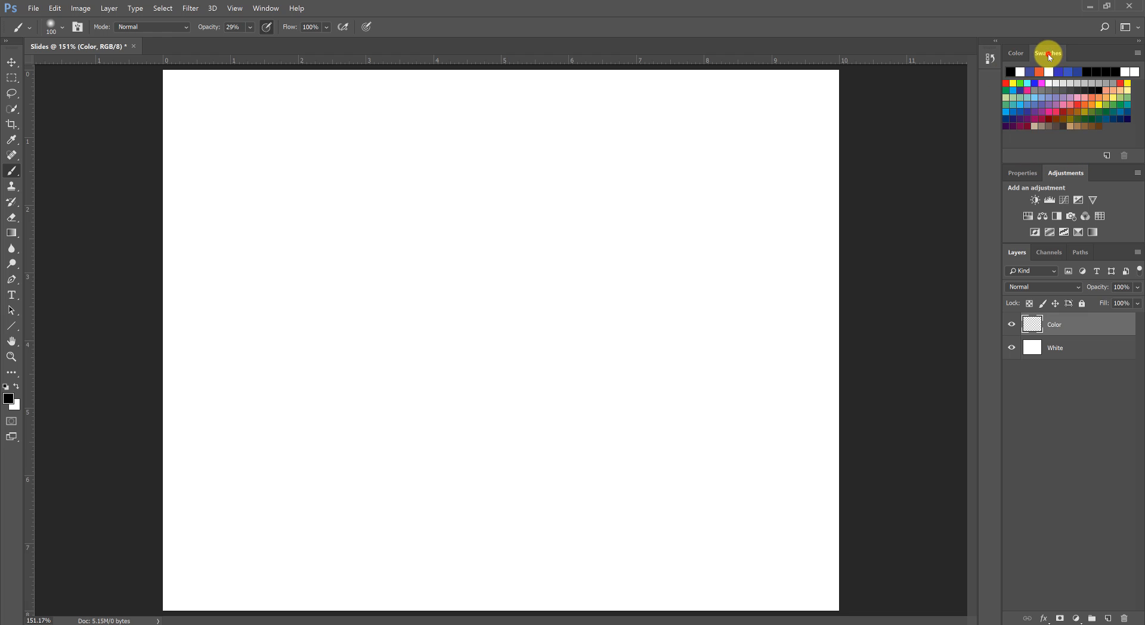
left_click(1015, 53)
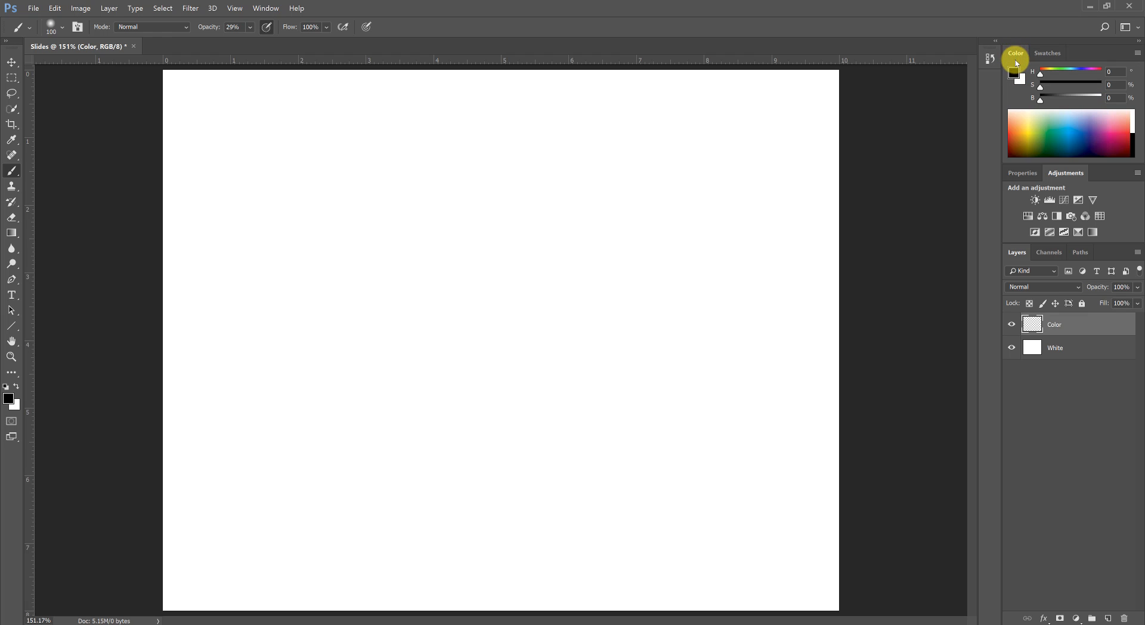
left_click(1018, 77)
left_click(1015, 73)
left_click(1018, 78)
left_click(1014, 74)
left_click(18, 403)
left_click(18, 405)
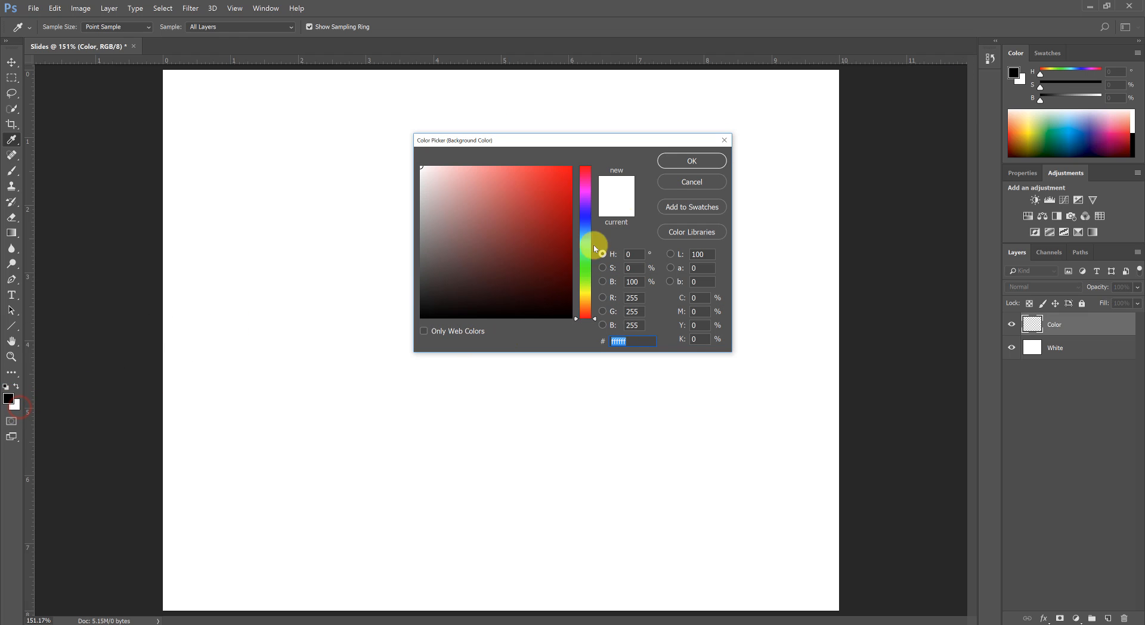
left_click(664, 182)
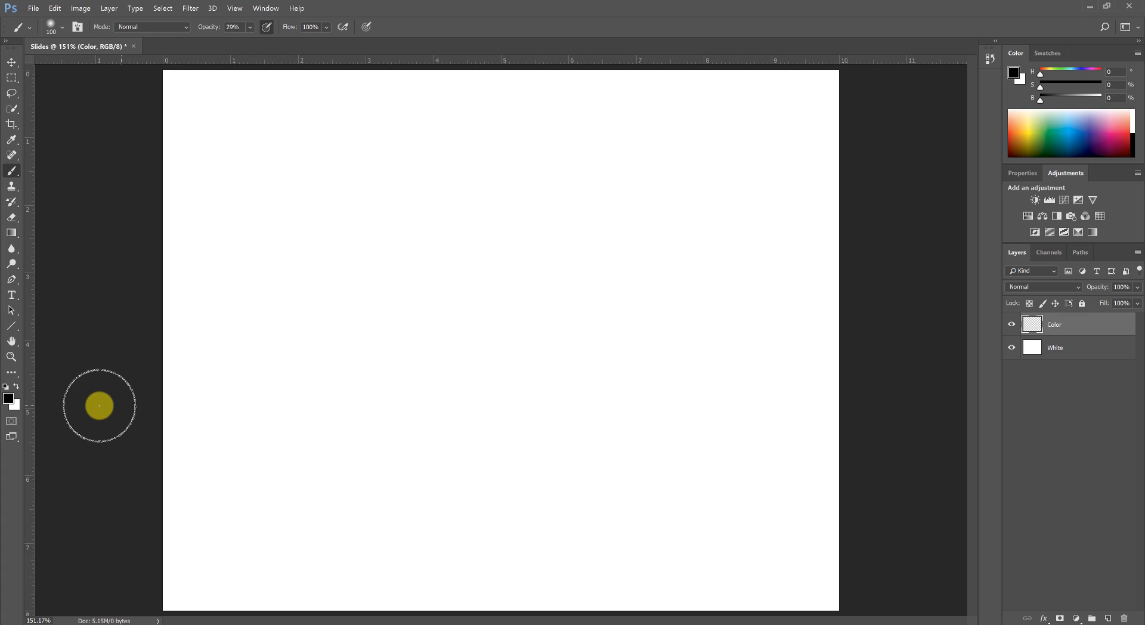
Swap the foreground and background colors back and forth, ending with black as the foreground color
left_click(18, 388)
left_click(18, 388)
left_click(17, 388)
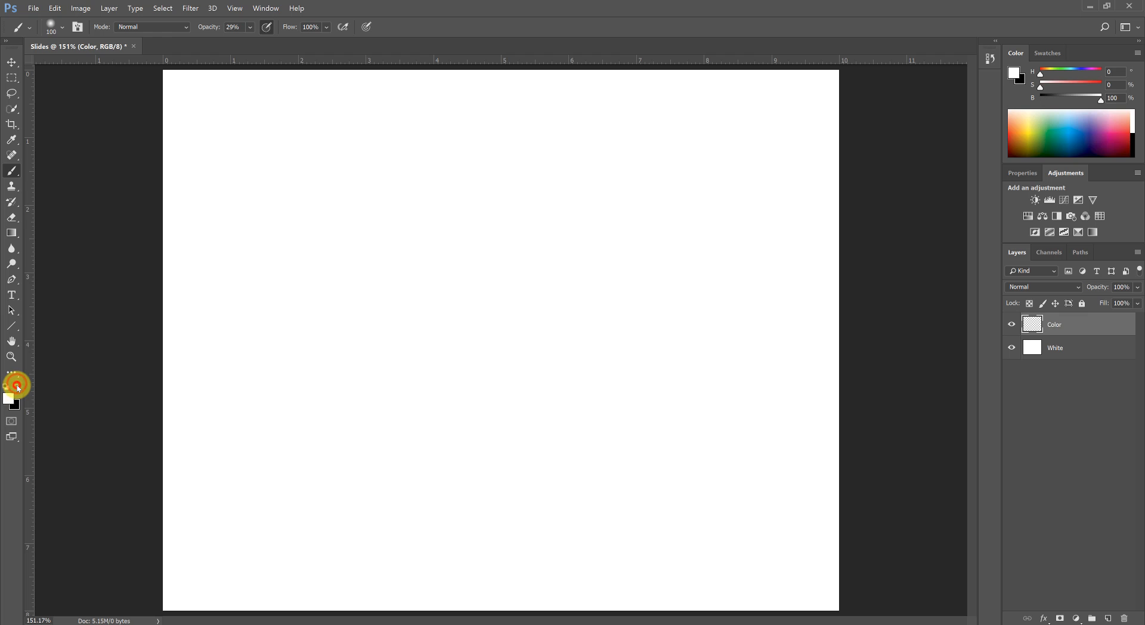
left_click(17, 387)
left_click(17, 387)
left_click(17, 388)
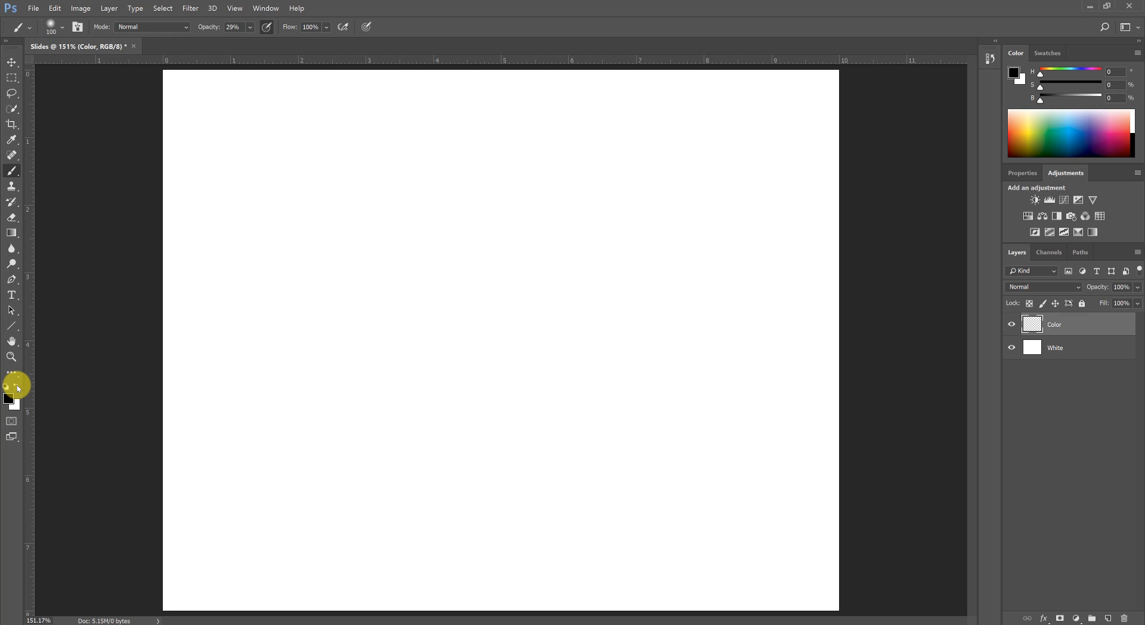
Set the brush opacity to 100% and paint a horizontal black stroke across the middle of the Color layer
key("0")
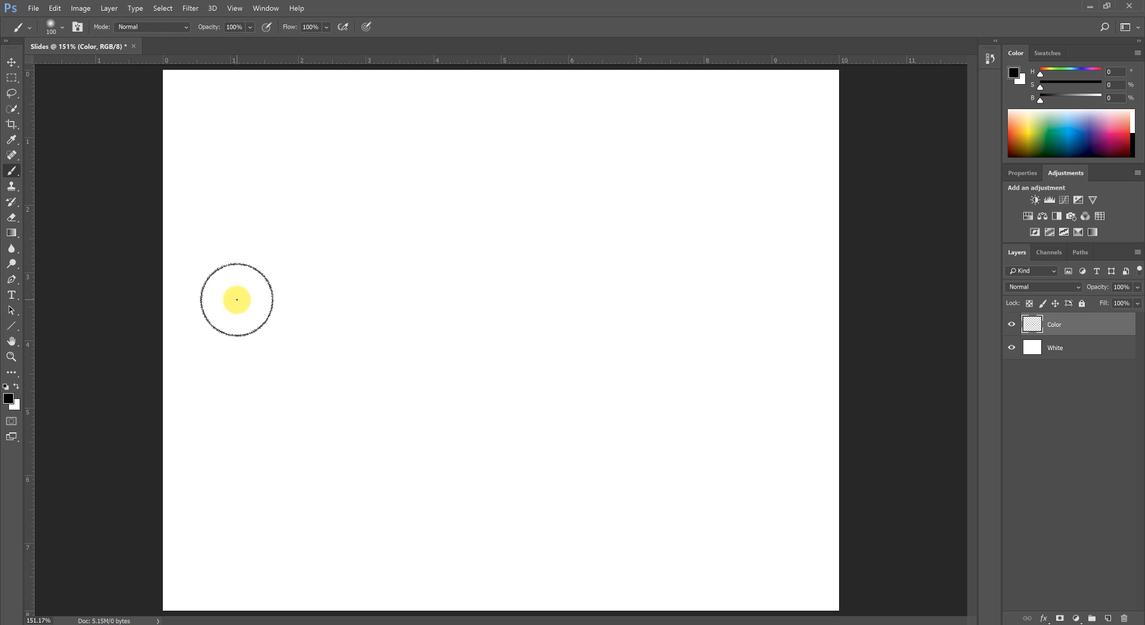
left_click_drag(237, 299, 695, 300)
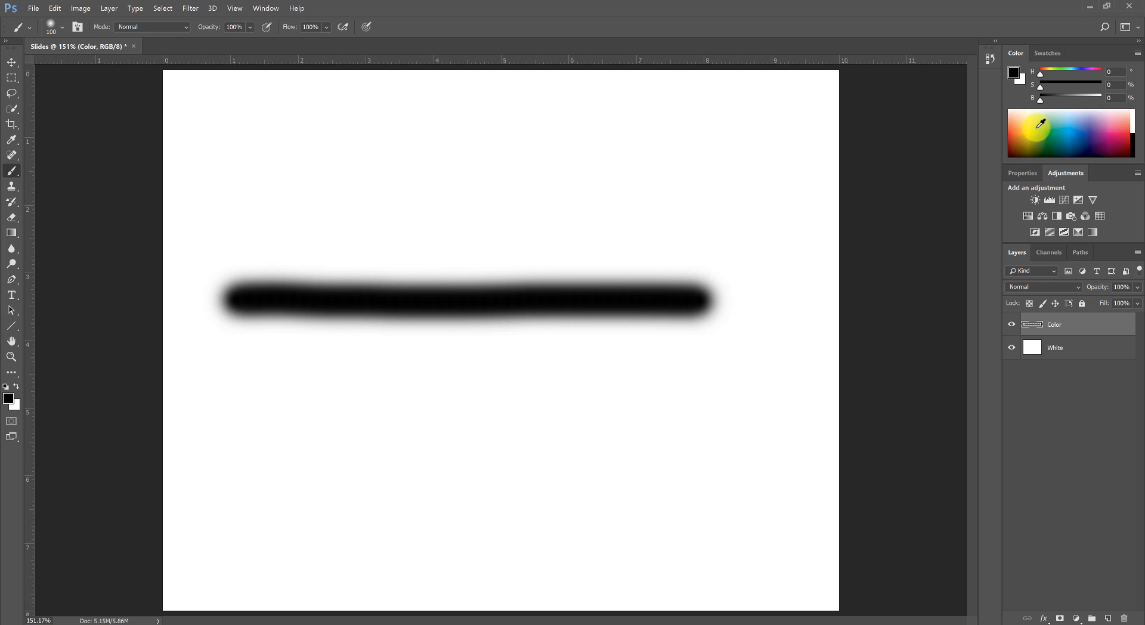
Set the foreground color to a blue with hue 212°, saturation 76% and brightness 72%
left_click(1084, 128)
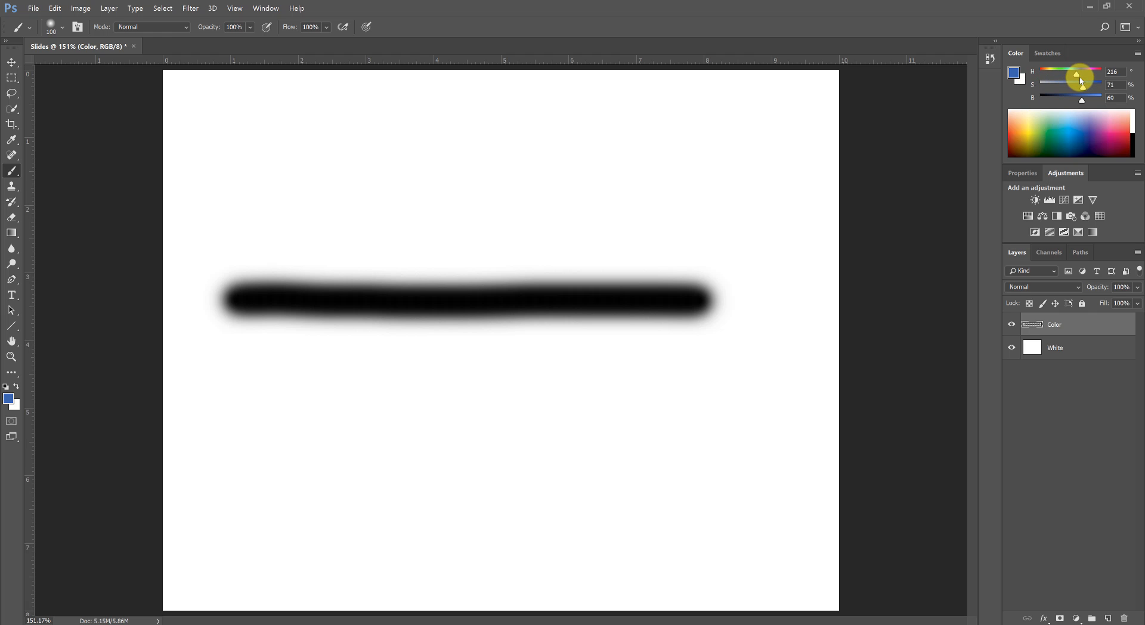
mouse_move(1077, 73)
left_mouse_down()
mouse_move(1068, 76)
mouse_move(1081, 70)
mouse_move(1080, 89)
mouse_move(1053, 90)
mouse_move(1087, 90)
left_mouse_up()
mouse_move(1086, 89)
left_mouse_down()
mouse_move(1112, 90)
mouse_move(1087, 88)
left_mouse_up()
mouse_move(1081, 101)
left_mouse_down()
mouse_move(1040, 102)
mouse_move(1097, 101)
left_mouse_up()
left_click_drag(1110, 104, 1087, 106)
Switch the color controls to RGB sliders and return them to HSB sliders
left_click(1138, 55)
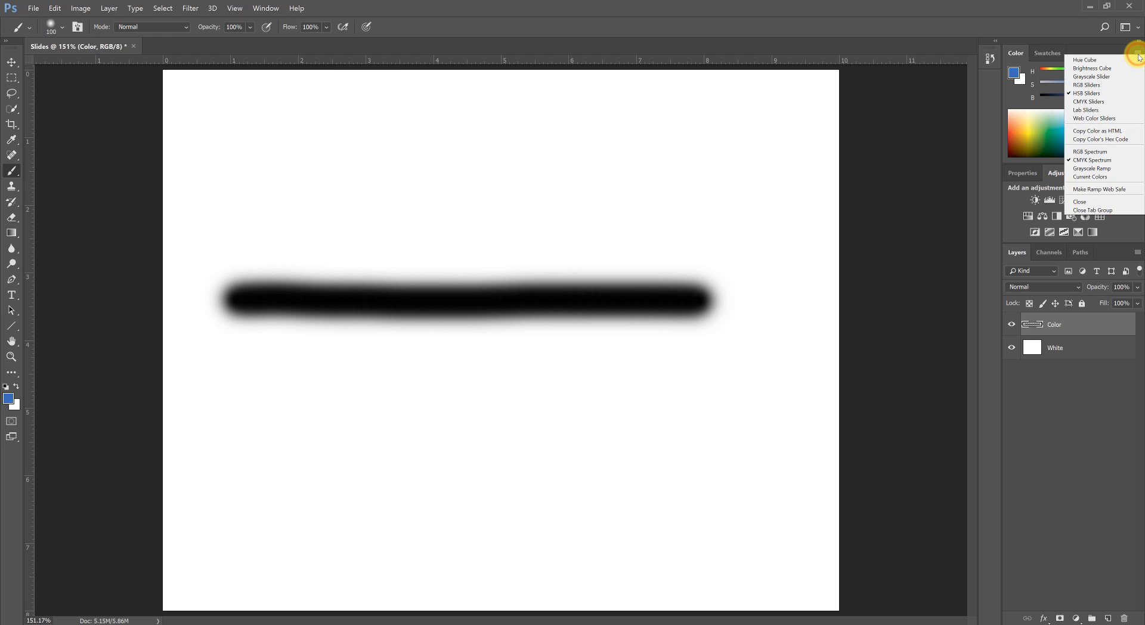
left_click(1094, 85)
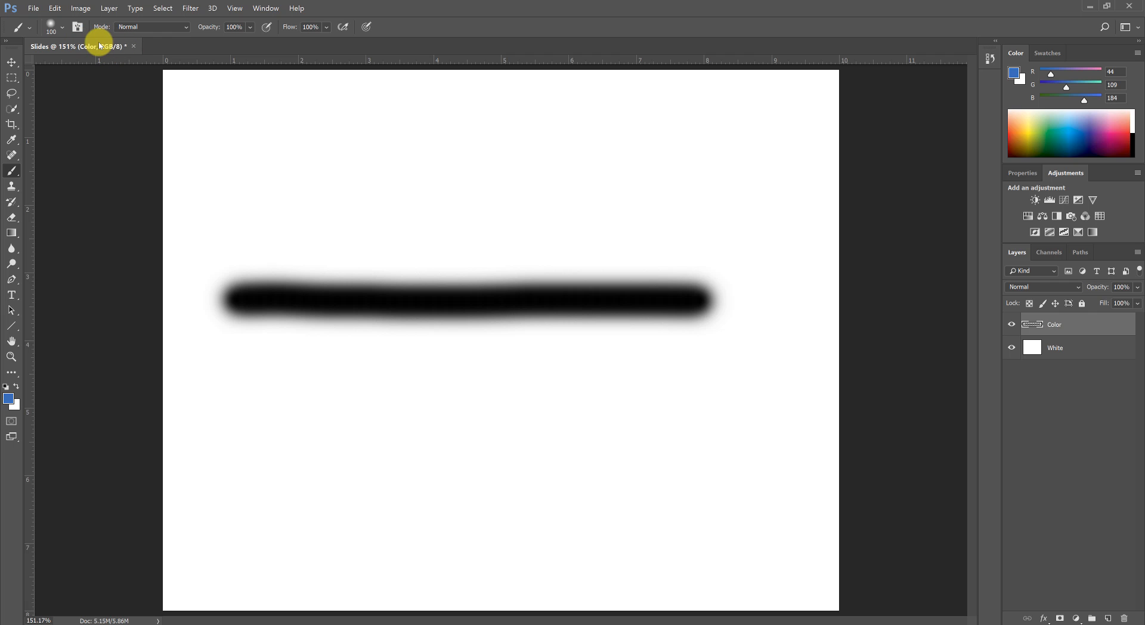
left_click(1138, 52)
left_click(1118, 91)
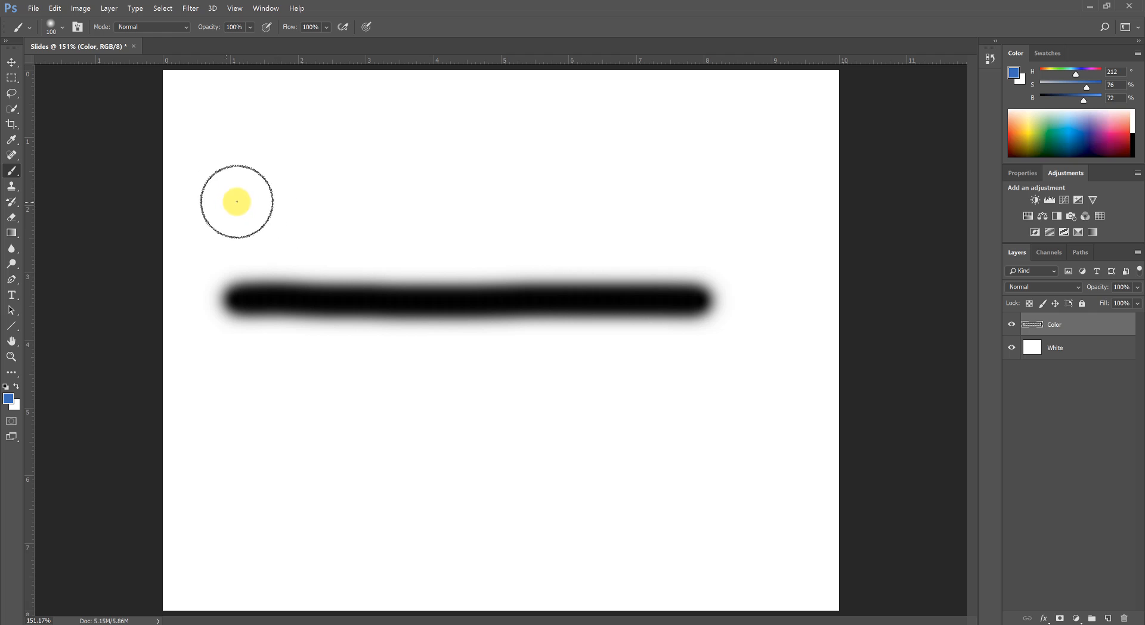
Paint a horizontal blue stroke above the black one, and paint a zigzag across both strokes in the white background color
left_click_drag(237, 197, 672, 195)
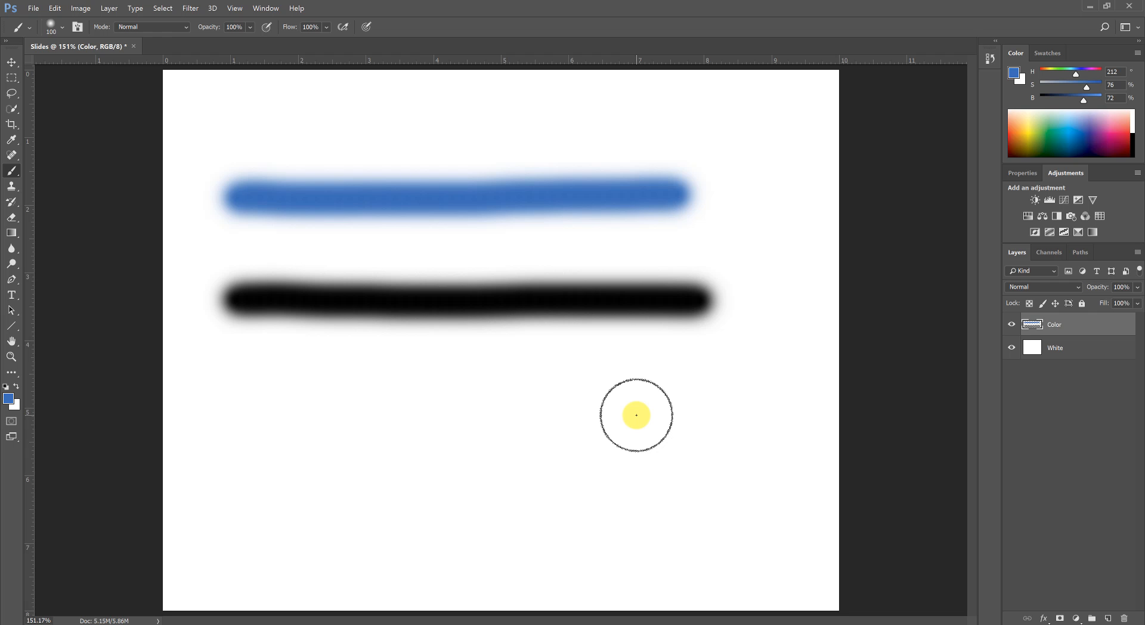
key("x")
mouse_move(278, 158)
left_mouse_down()
mouse_move(364, 384)
mouse_move(444, 156)
mouse_move(511, 418)
mouse_move(541, 297)
mouse_move(606, 132)
mouse_move(690, 471)
left_mouse_up()
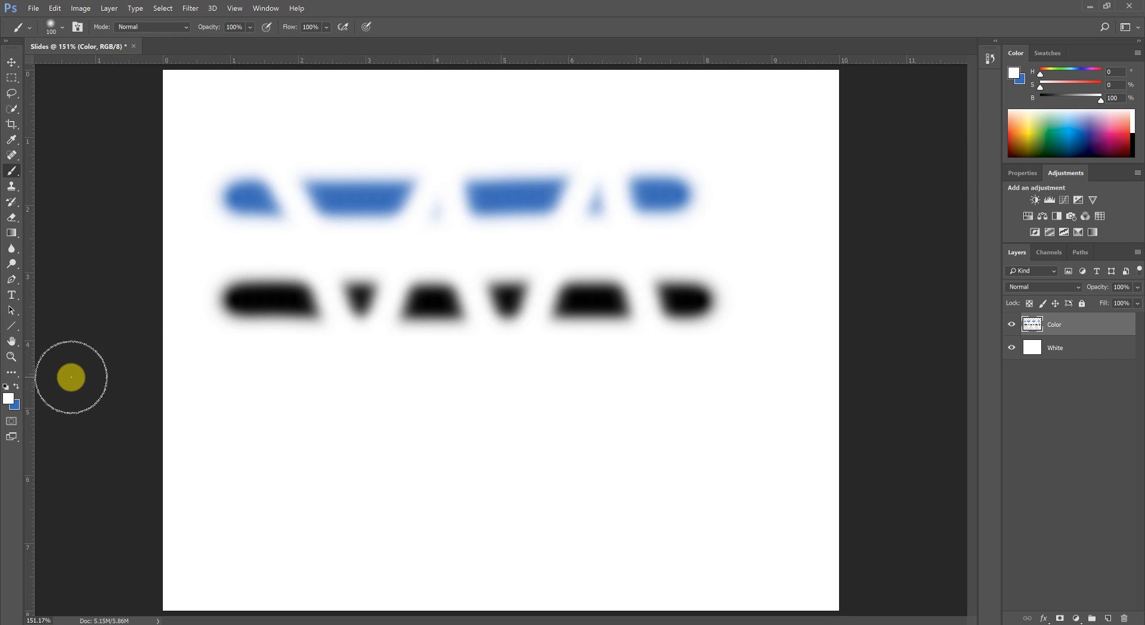
Set the foreground color to the red d64747 with the color picker
left_click(7, 398)
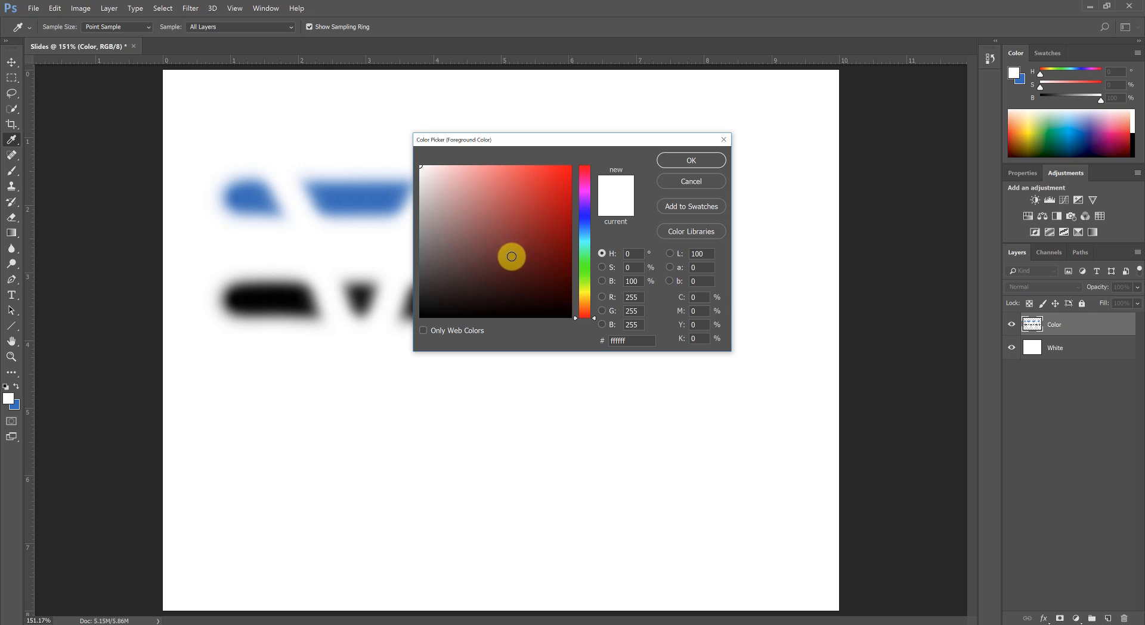
left_click_drag(598, 320, 595, 378)
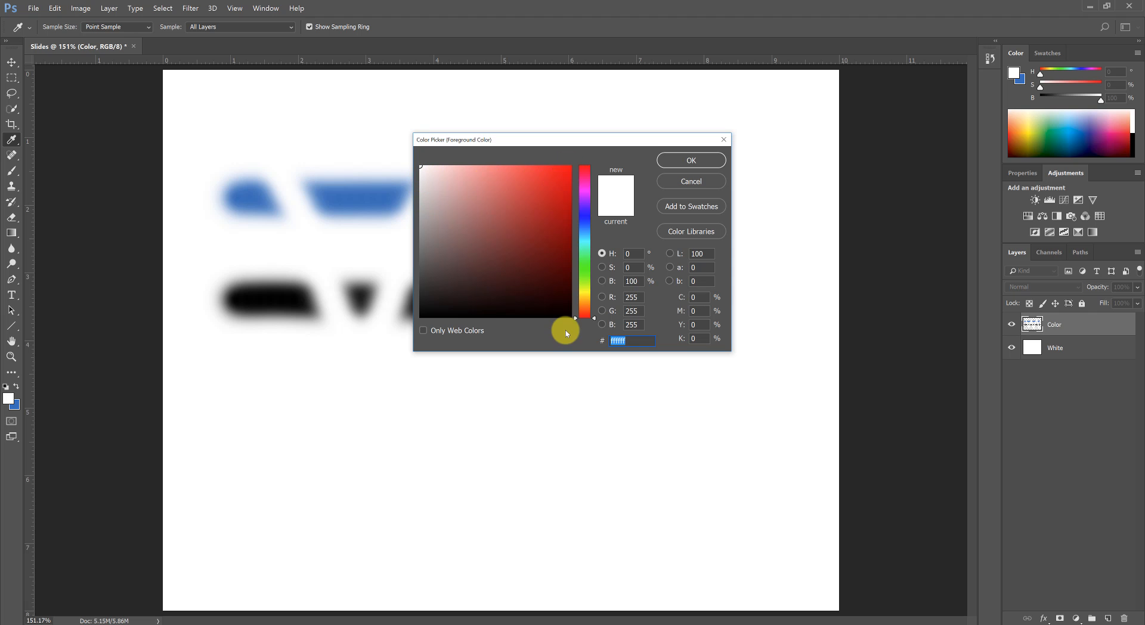
mouse_move(501, 249)
left_mouse_down()
mouse_move(473, 233)
mouse_move(536, 184)
mouse_move(513, 243)
mouse_move(529, 197)
mouse_move(512, 184)
mouse_move(562, 174)
mouse_move(557, 186)
left_mouse_up()
left_click_drag(535, 184, 521, 189)
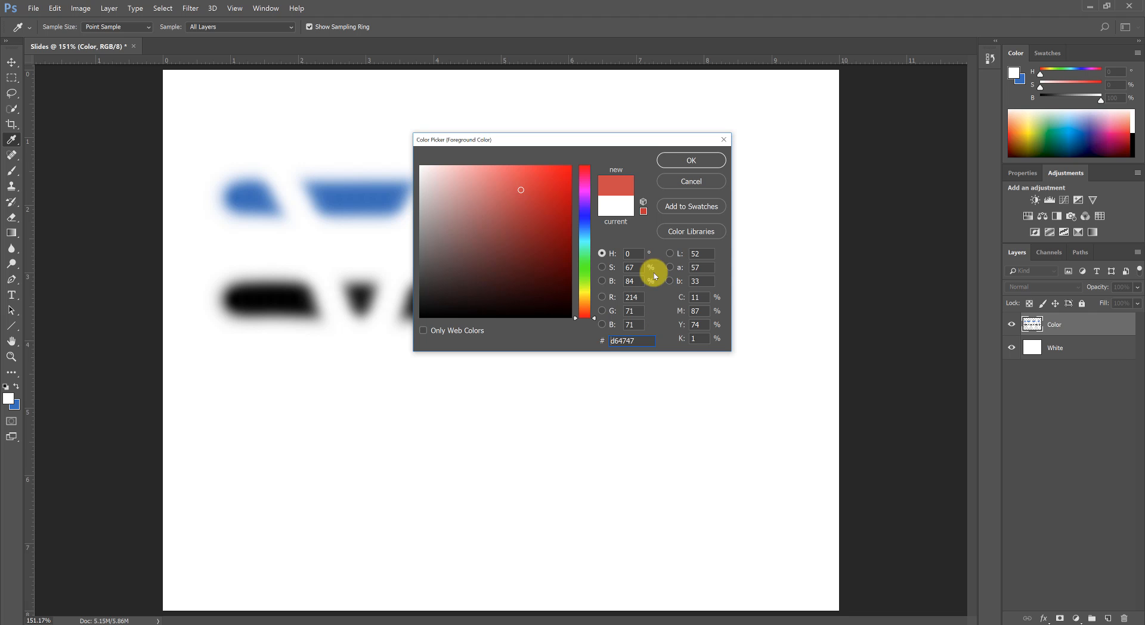
left_click(680, 162)
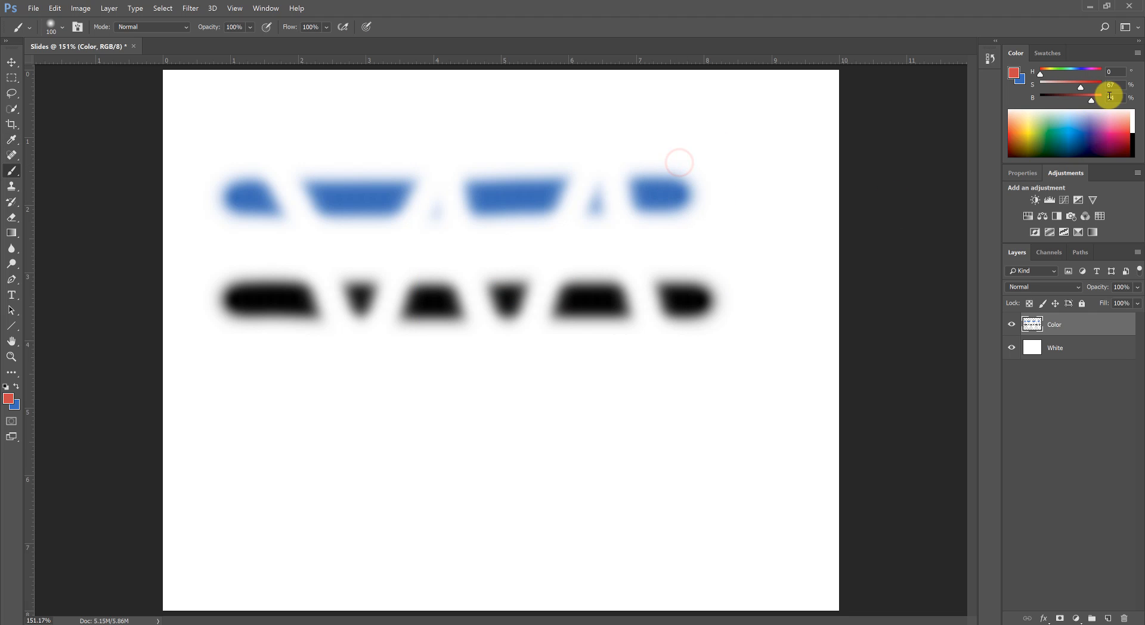
Adjust the red to 91% saturation and 79% brightness, and replace it with its closest in-gamut printable color
left_click_drag(1093, 96, 1097, 86)
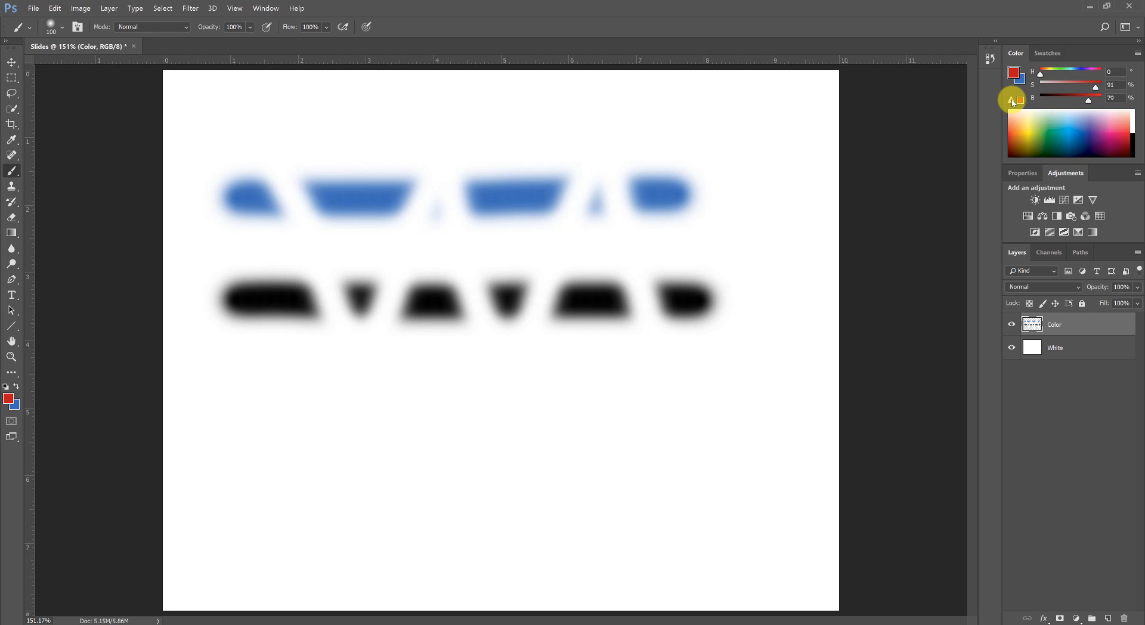
left_click(1012, 101)
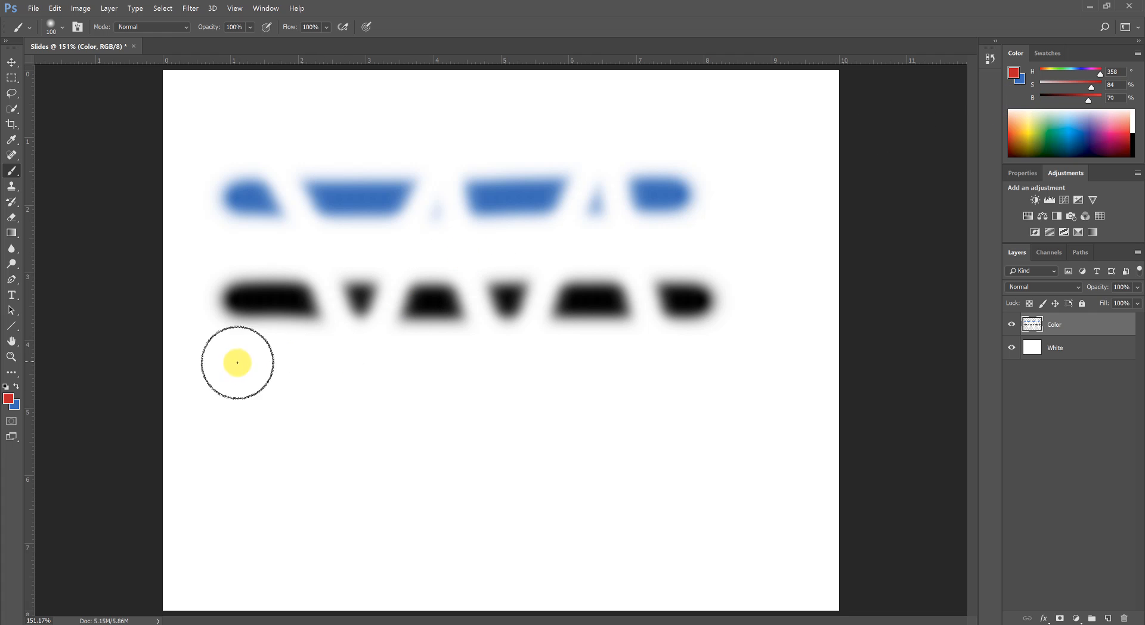
Paint a straight red stroke below the black dashes, and paint a tall blue rectangle outline over the strokes using the swapped color
left_click(232, 389)
left_click(740, 378, "shift")
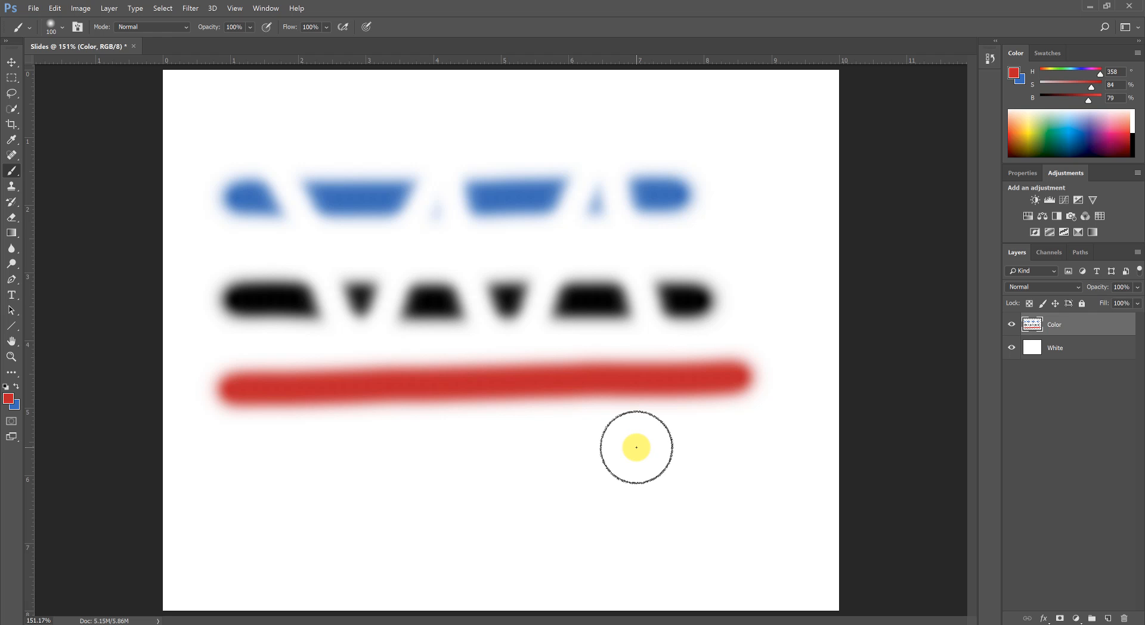
key("x")
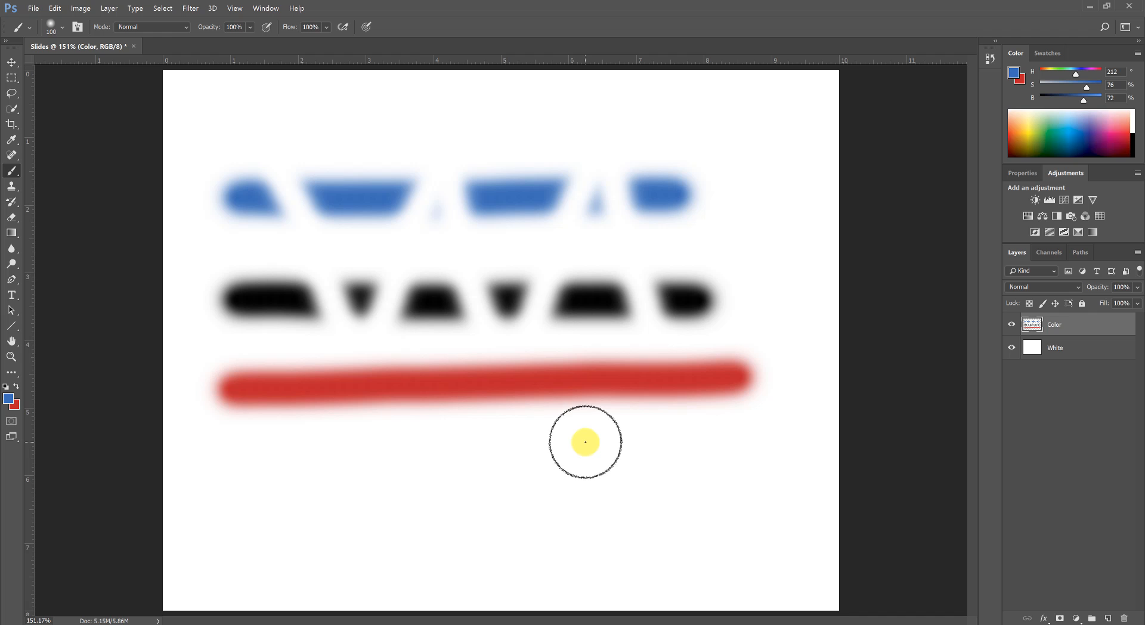
mouse_move(332, 120)
left_mouse_down()
mouse_move(335, 353)
mouse_move(399, 509)
mouse_move(608, 352)
mouse_move(574, 124)
left_mouse_up()
left_click_drag(382, 126, 318, 127)
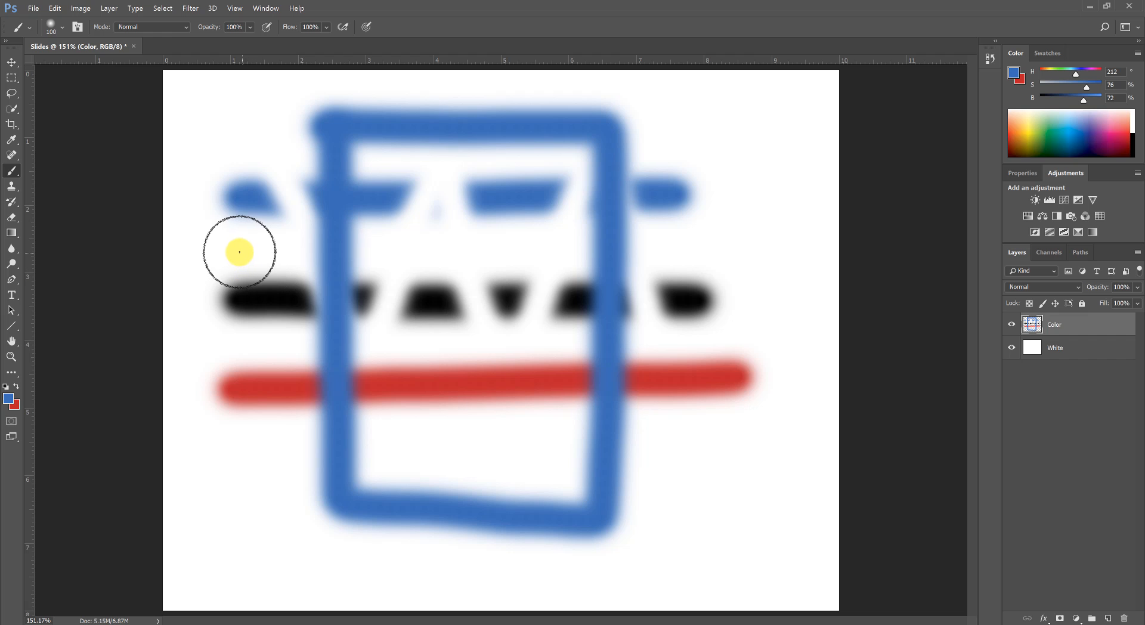
Save the blue as a swatch named Pastel Blue, also adding it to the current library, and close the displayed library
left_click(1050, 59)
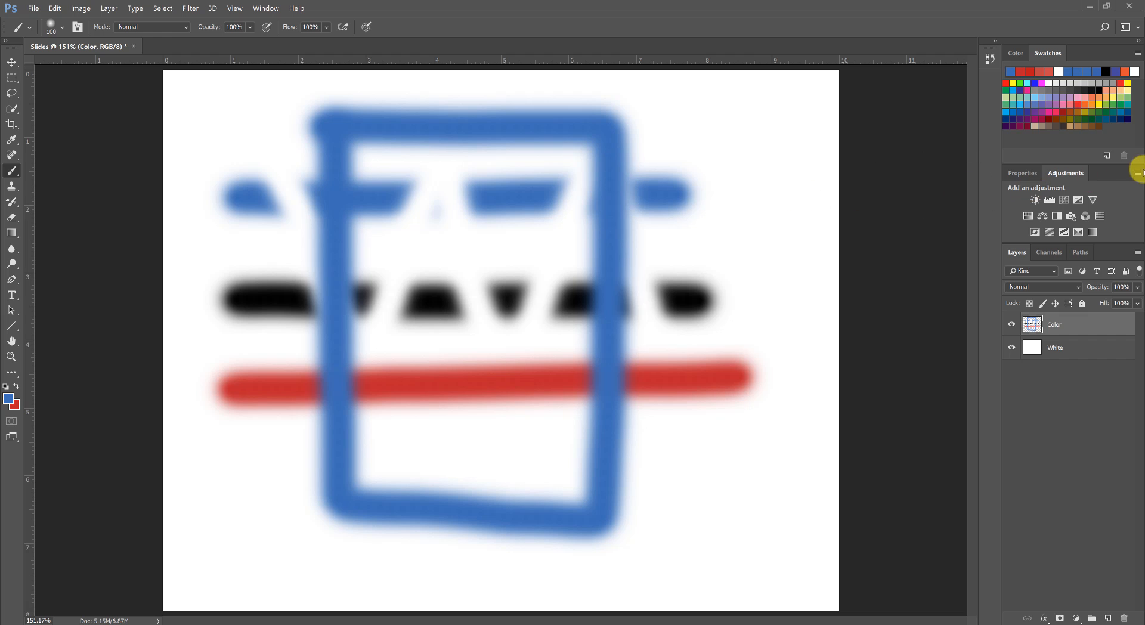
left_click(1108, 158)
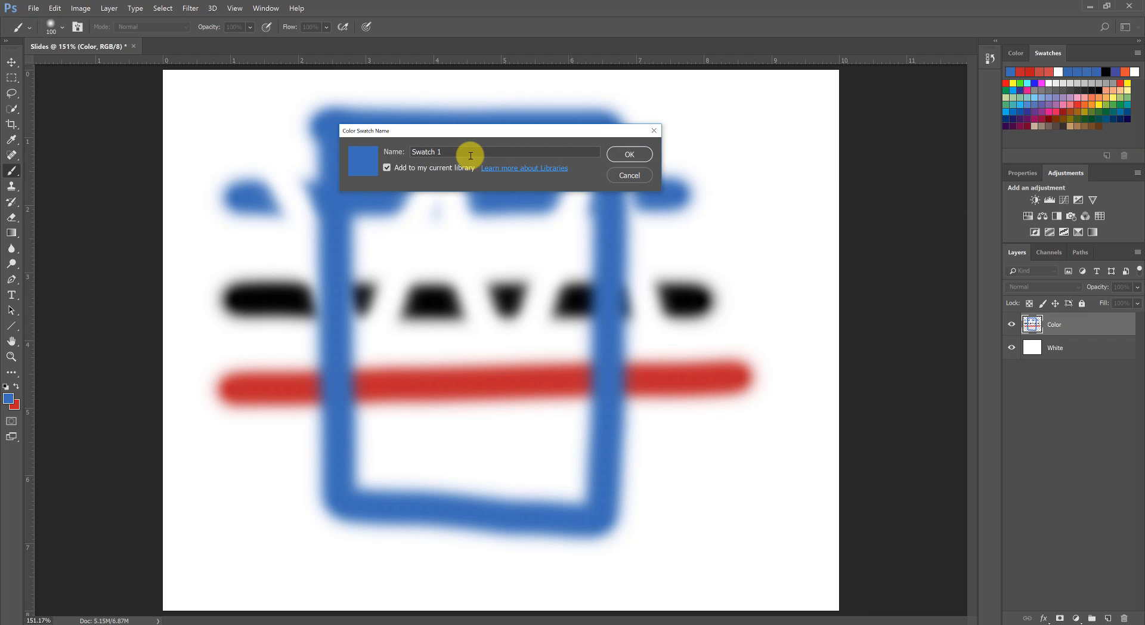
left_click_drag(469, 154, 410, 151)
type("Pastel Blue")
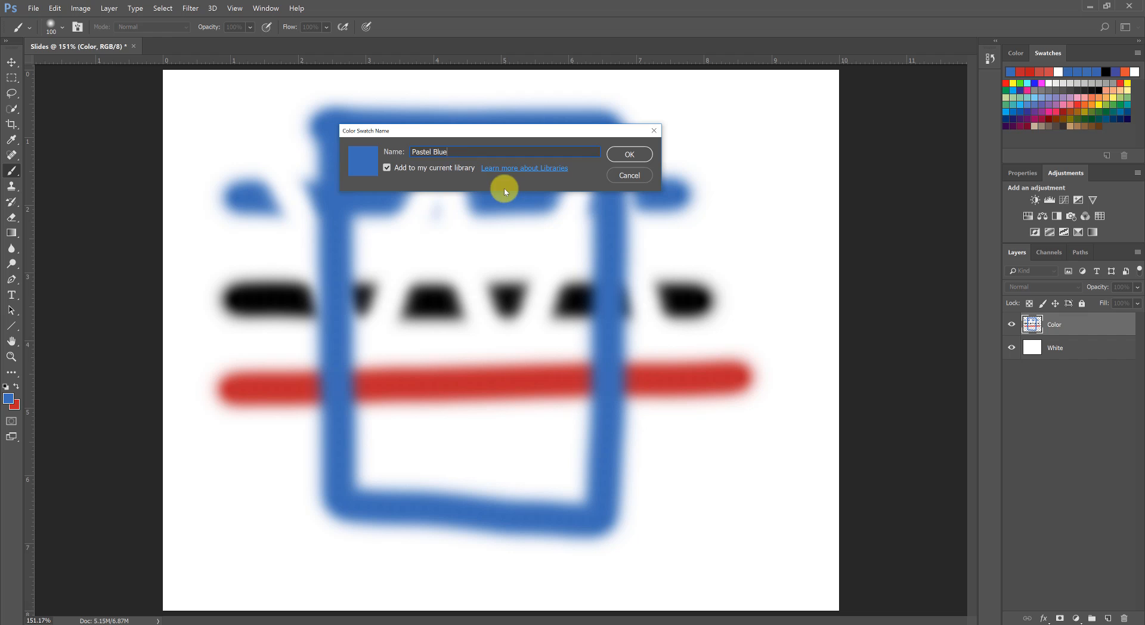
left_click(629, 154)
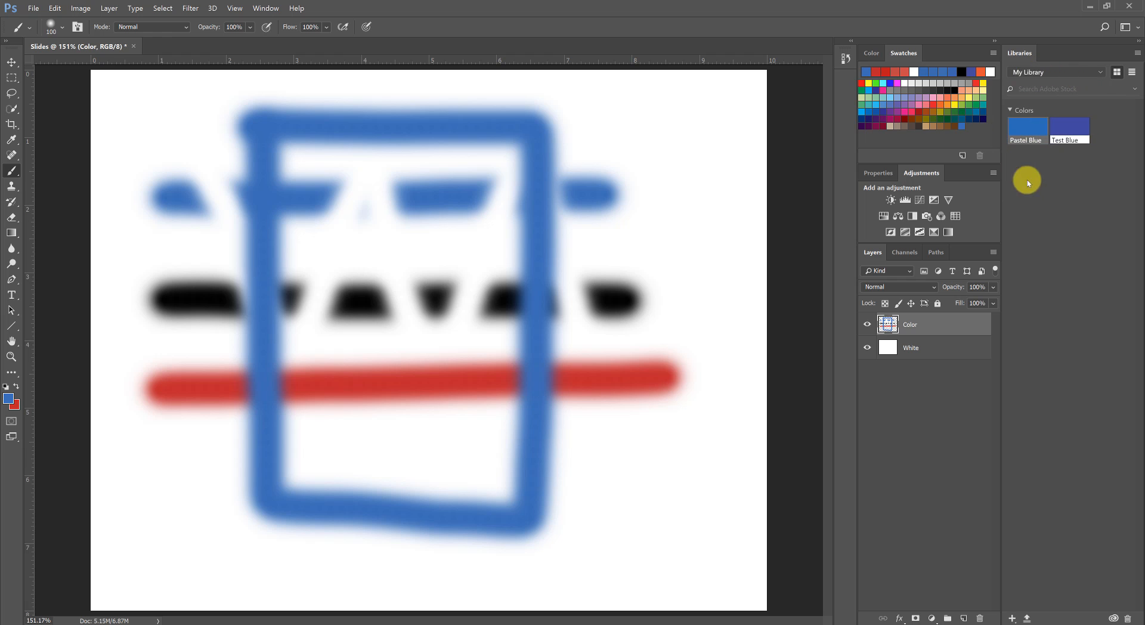
left_click(1137, 53)
left_click(1096, 178)
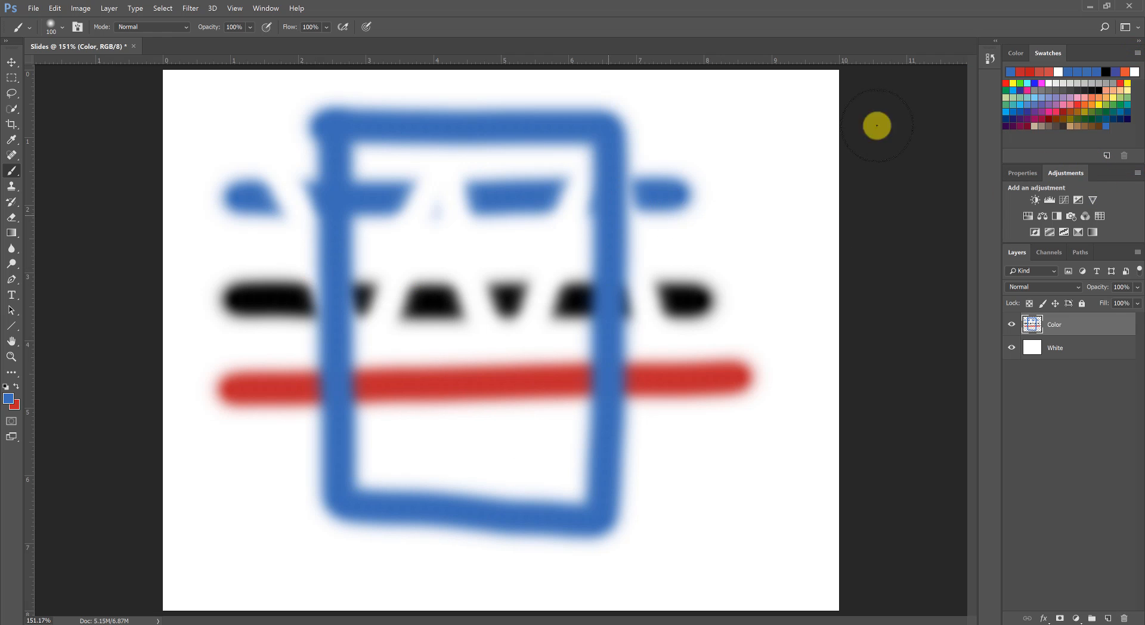
Choose the Pure Yellow Green swatch and paint a winding green stroke across the canvas down to the lower right
left_click(1007, 91)
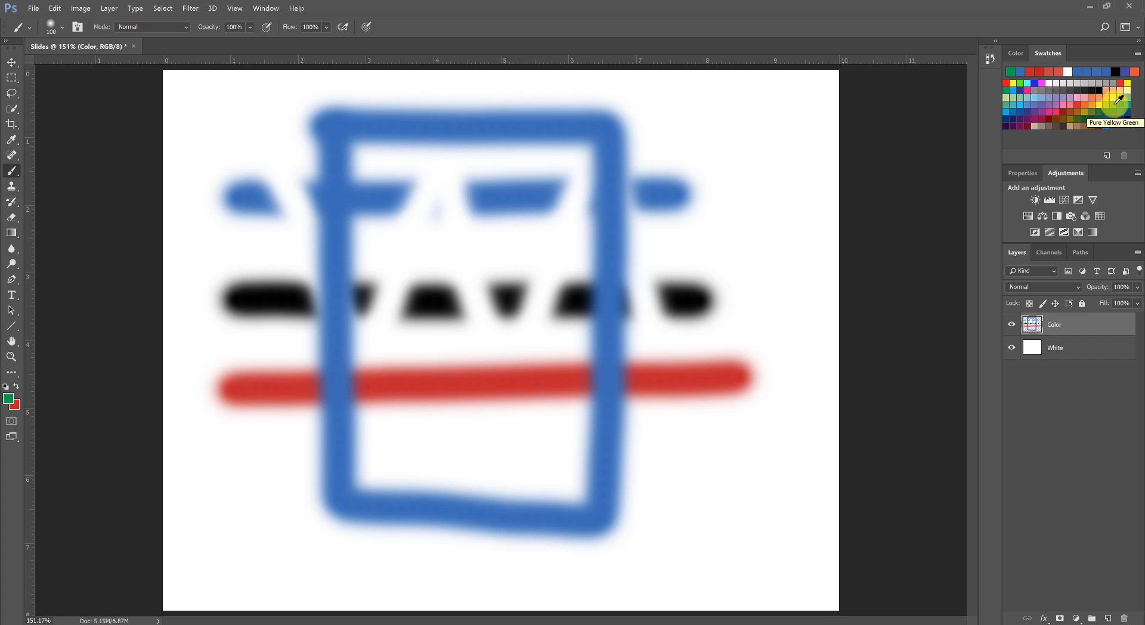
left_click(1115, 102)
left_click_drag(246, 311, 322, 258)
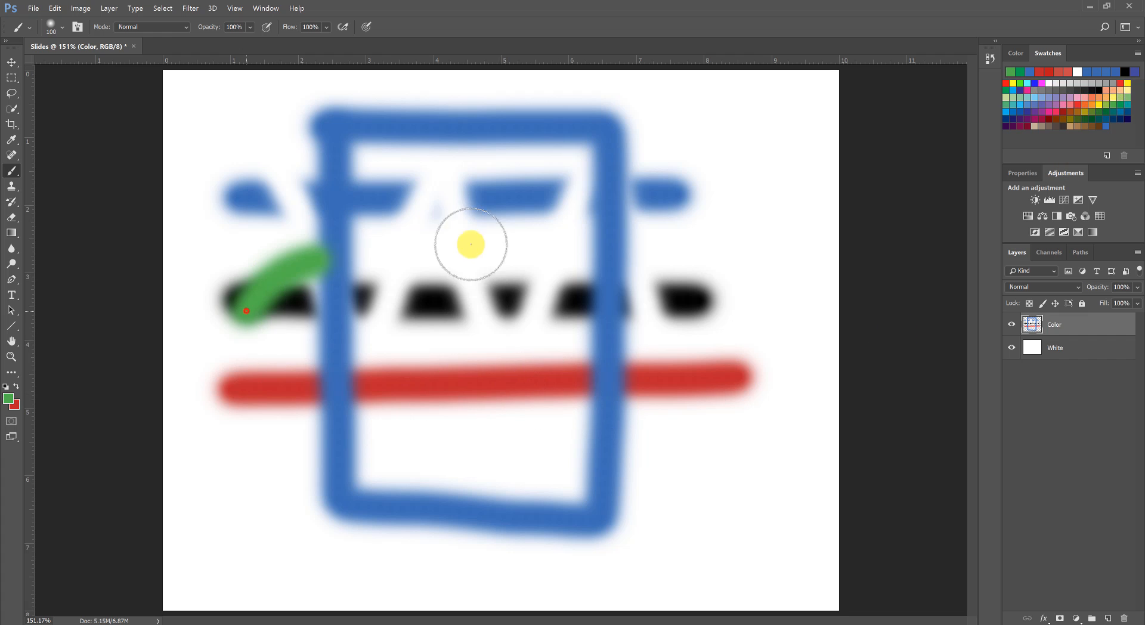
mouse_move(471, 244)
left_mouse_down()
mouse_move(493, 355)
mouse_move(731, 508)
left_mouse_up()
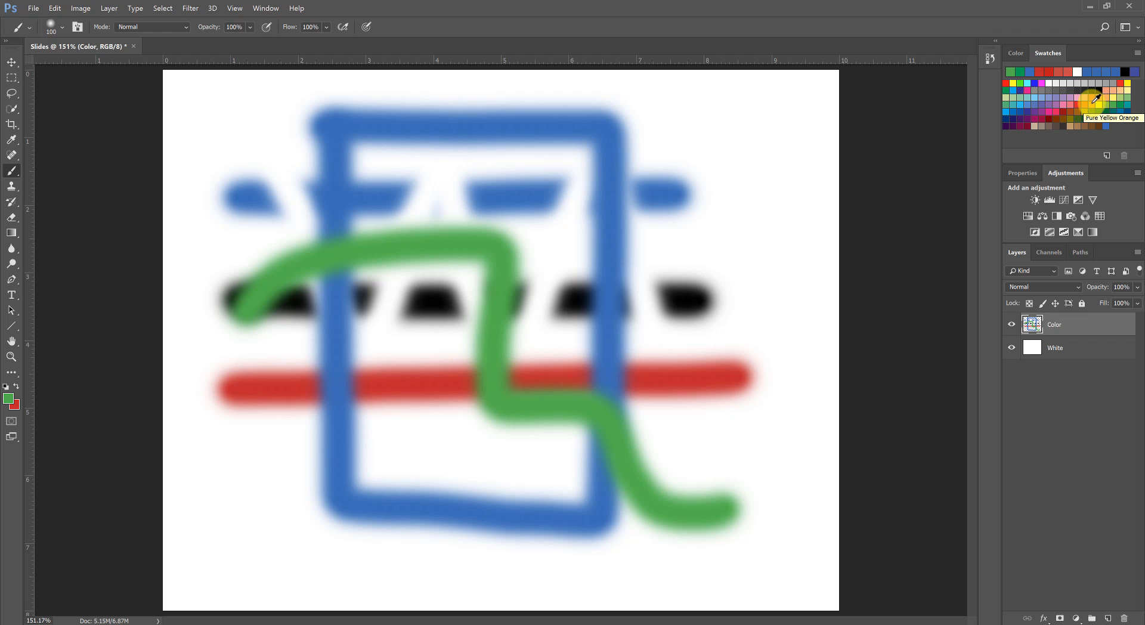
Paint a wavy vertical stroke with the Pure Yellow Orange swatch and two crossing diagonal strokes with the Pastel Blue swatch
left_click(1093, 102)
mouse_move(498, 138)
left_mouse_down()
mouse_move(425, 204)
mouse_move(378, 391)
mouse_move(339, 475)
mouse_move(283, 516)
left_mouse_up()
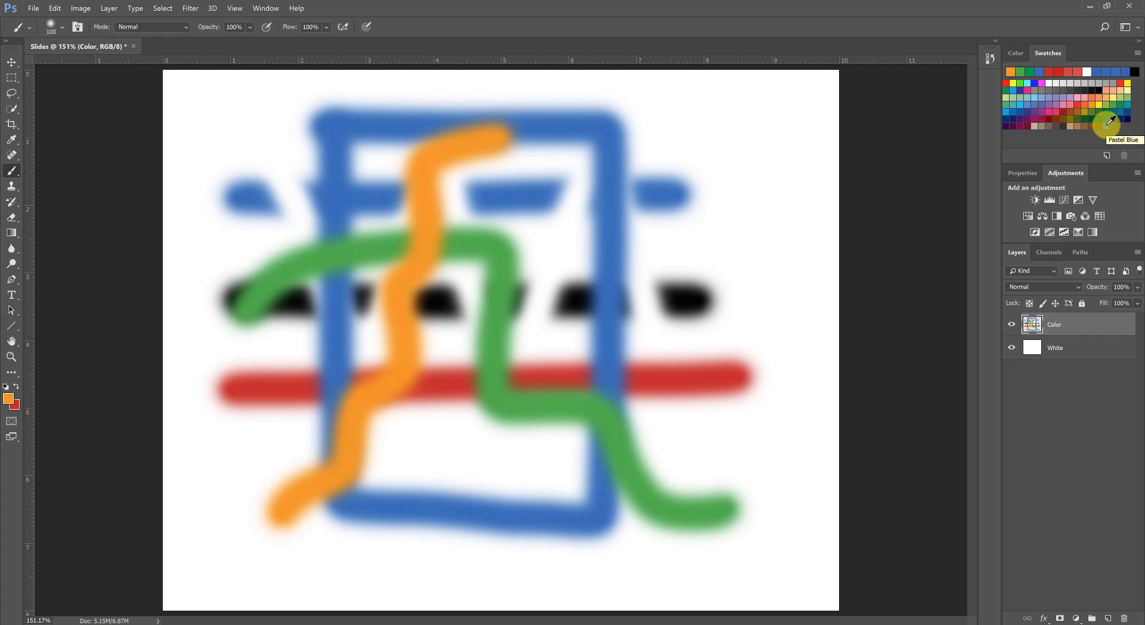
left_click(1111, 122)
left_click_drag(279, 192, 594, 438)
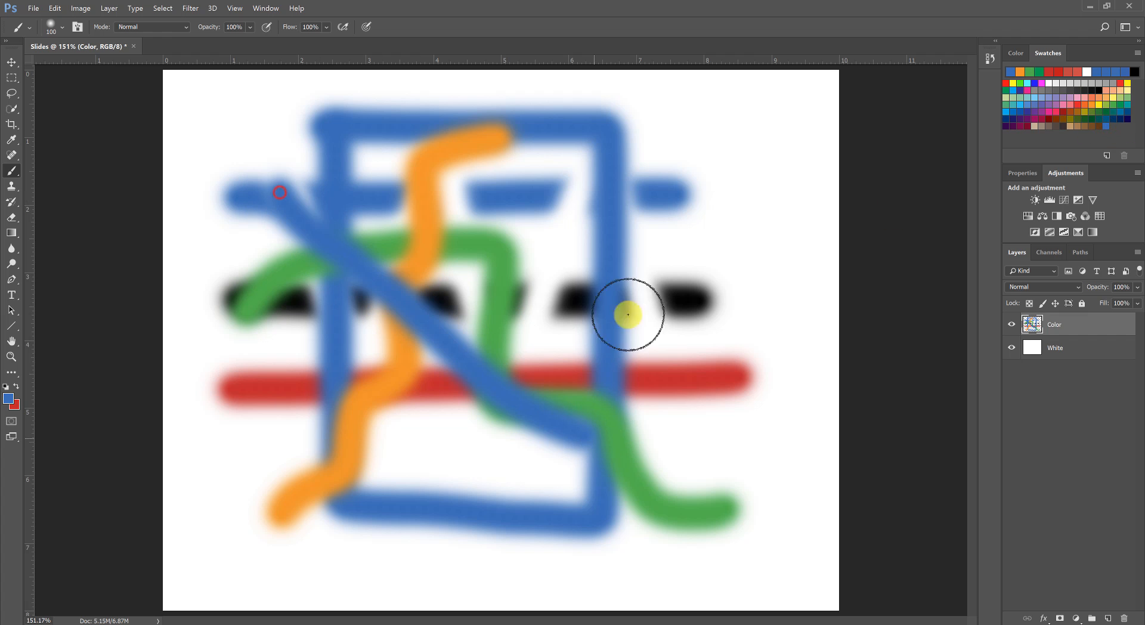
left_click_drag(658, 208, 375, 349)
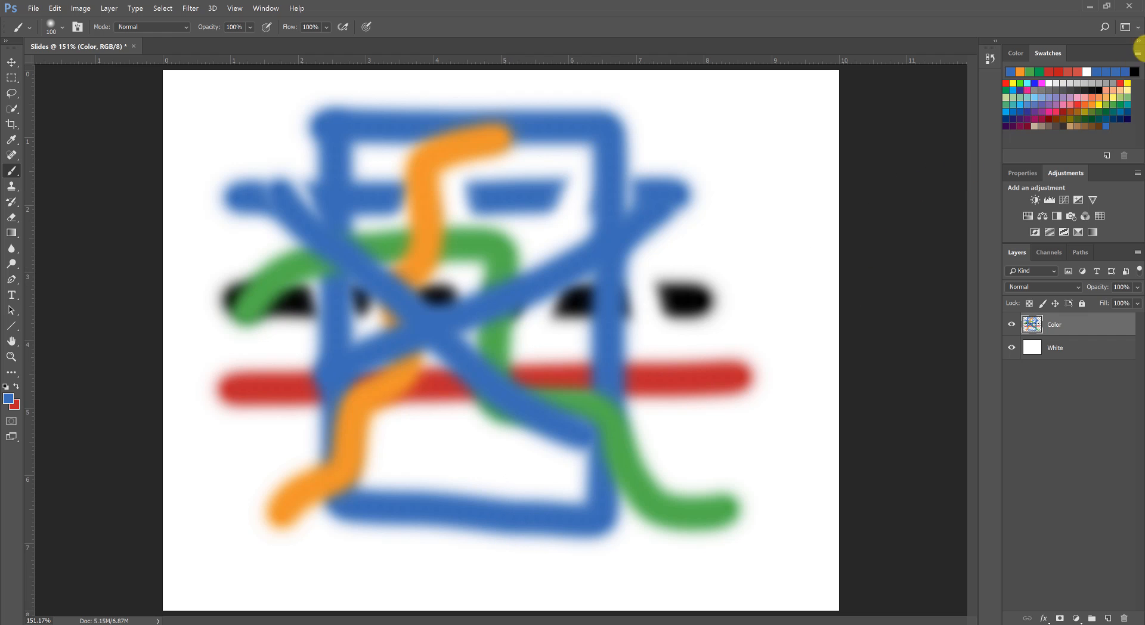
left_click(1138, 53)
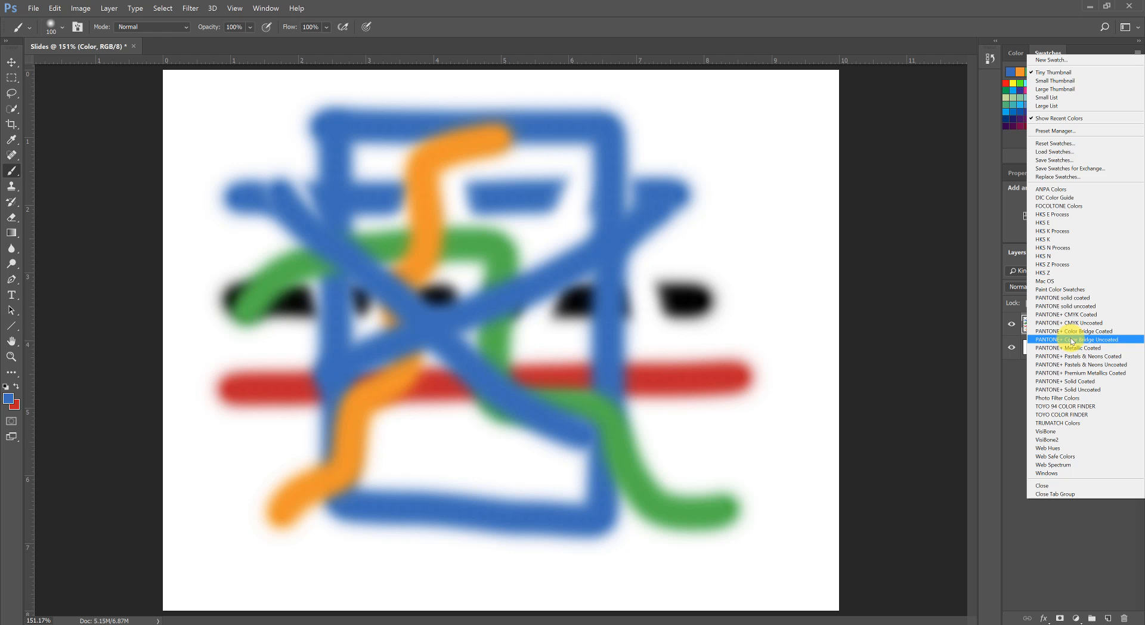
left_click(947, 3)
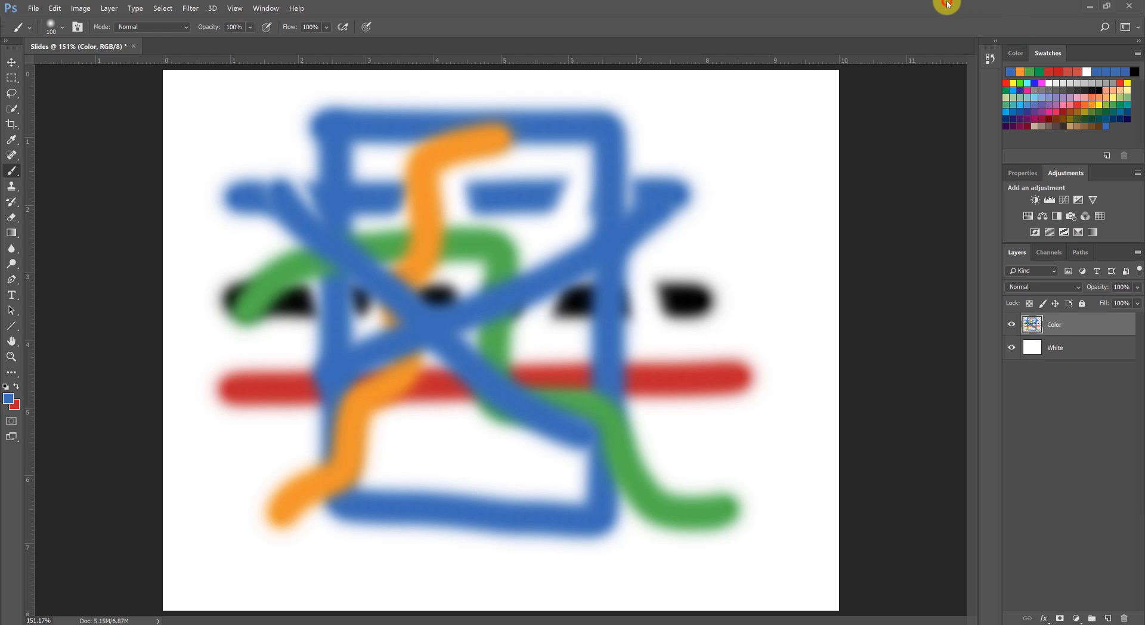
Open the Adobe Color Themes extension
left_click(265, 9)
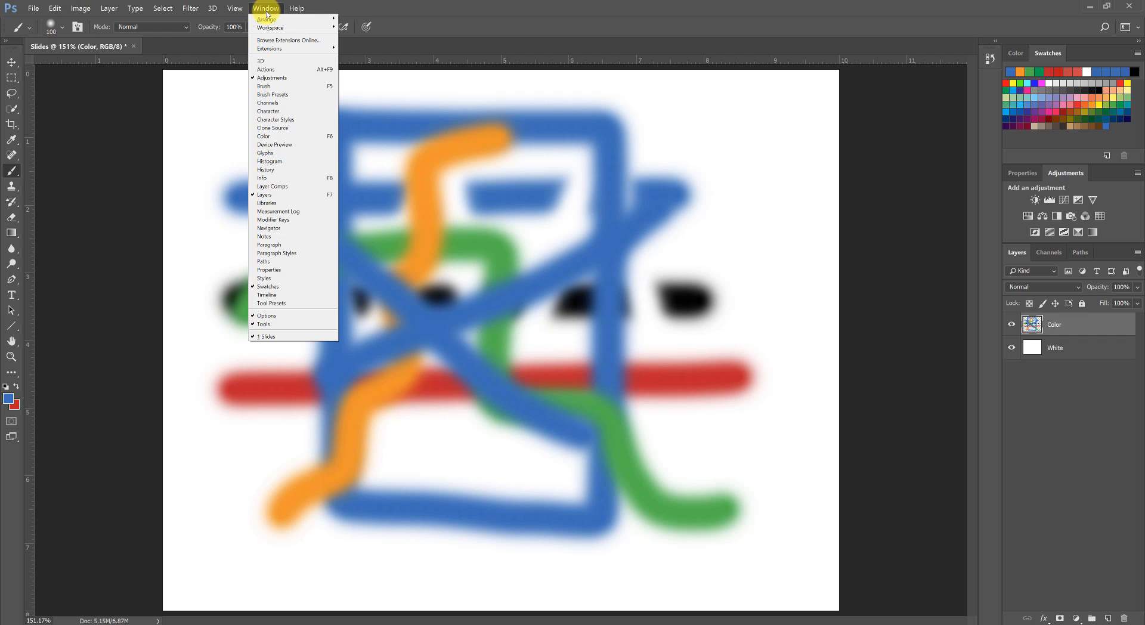
mouse_move(268, 48)
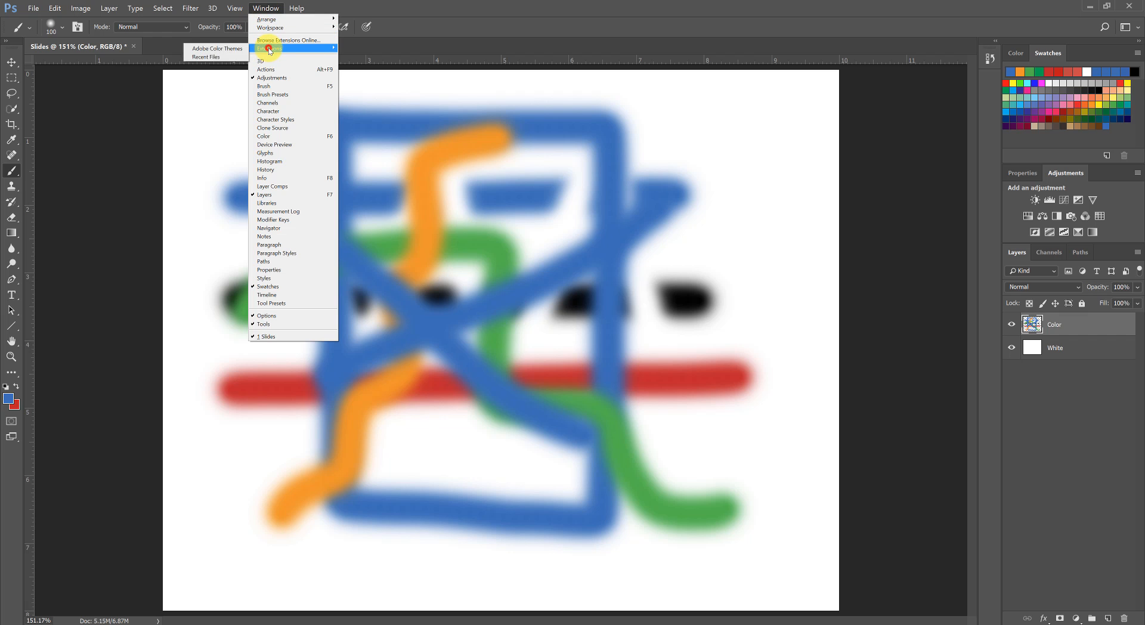
left_click(214, 48)
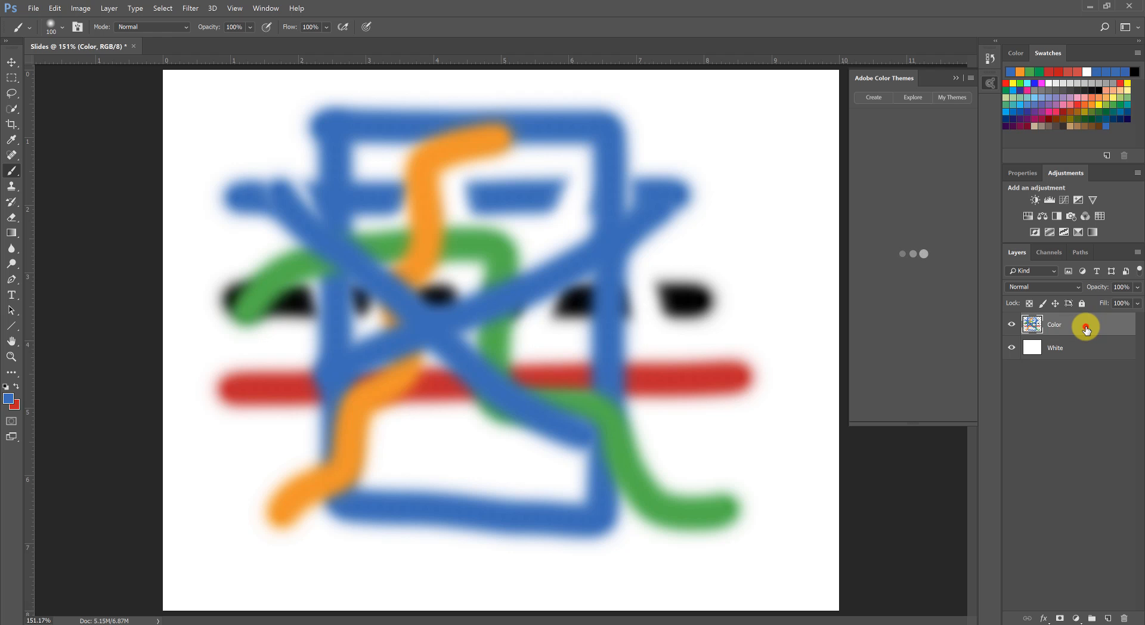
Select the whole canvas and delete all brush strokes from the Color layer
key("ctrl+a")
key("Delete")
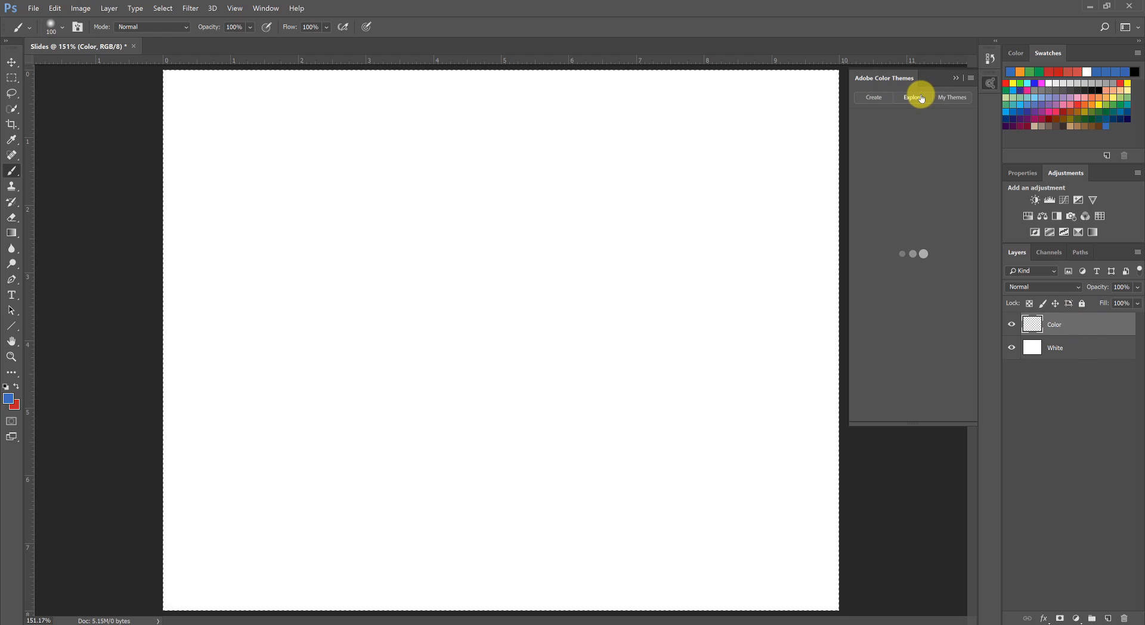
Create a color theme on the wheel with a magenta base color and the Complementary harmony rule
left_click(881, 98)
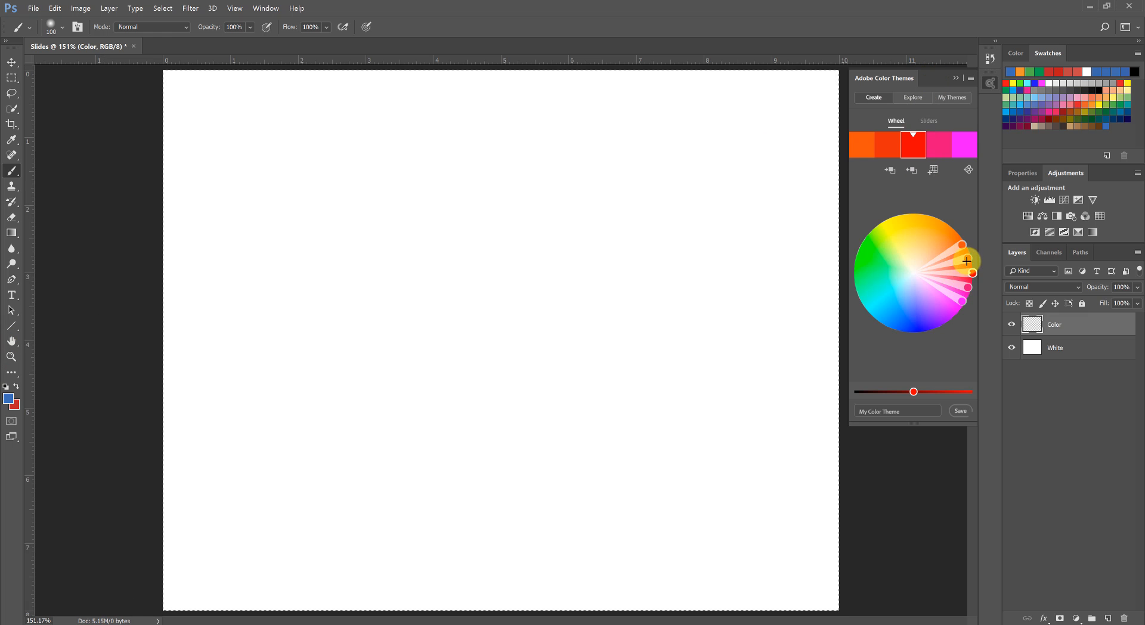
left_click_drag(974, 270, 952, 305)
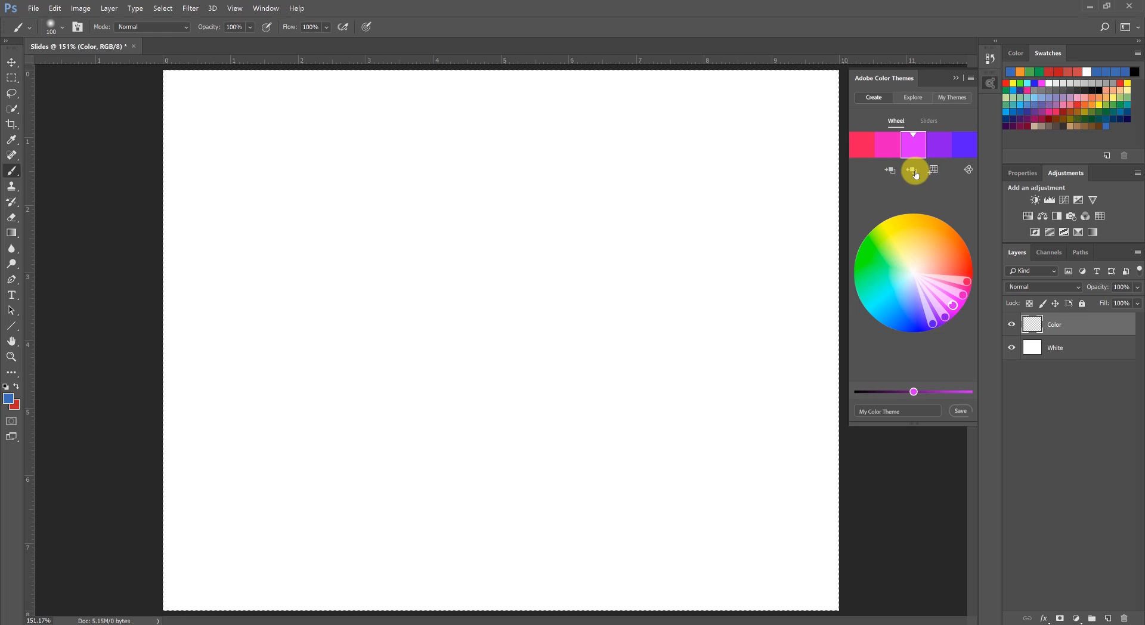
left_click(970, 170)
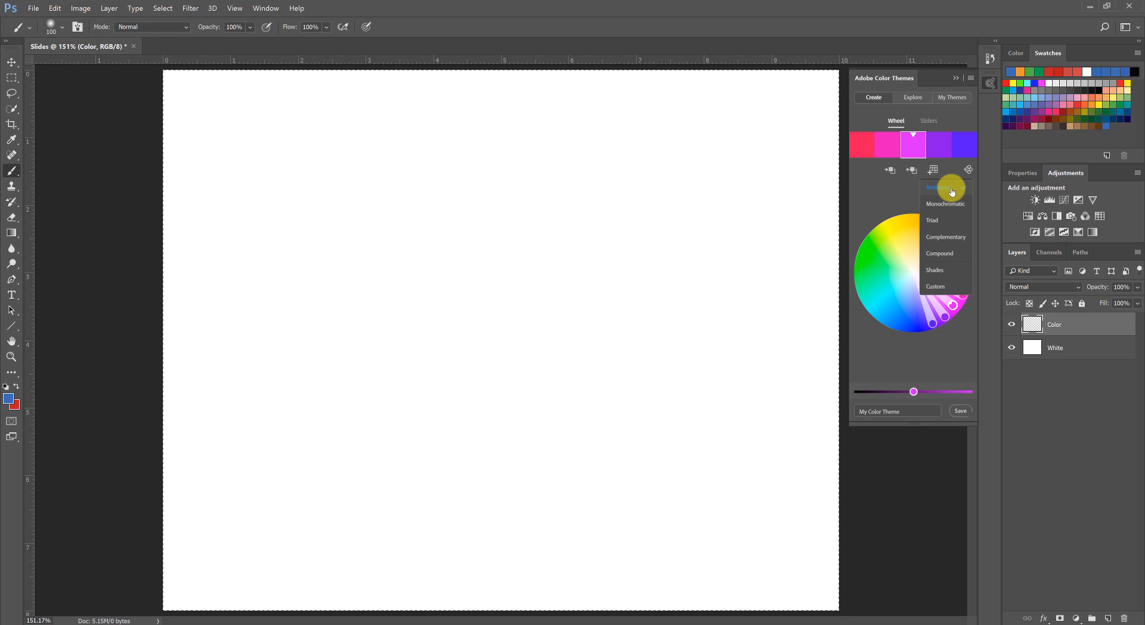
left_click(951, 234)
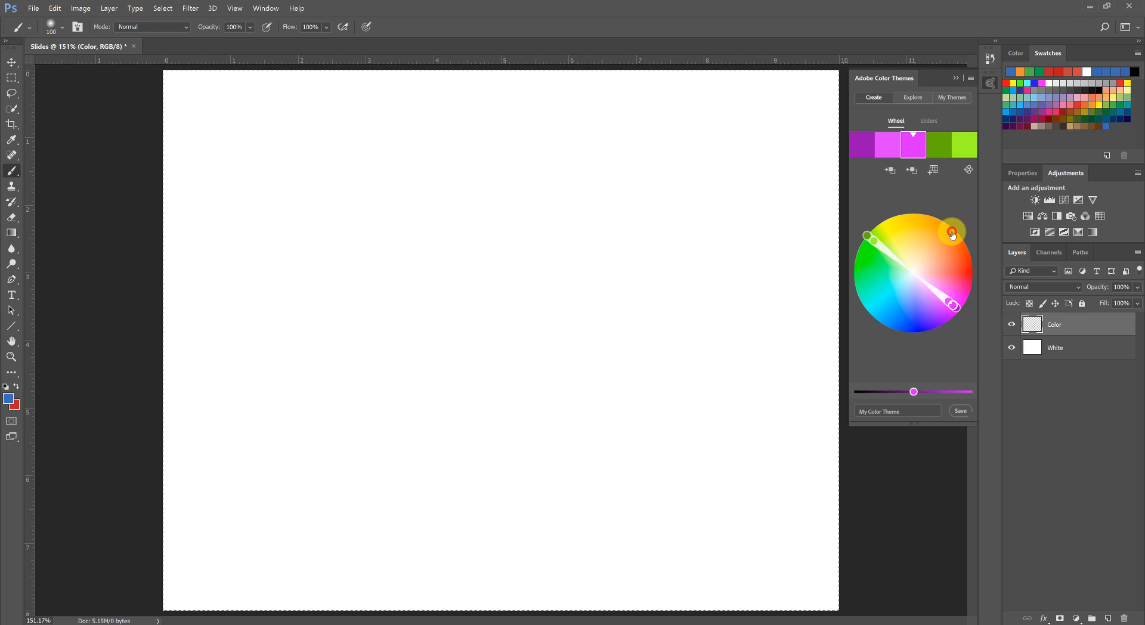
Switch the theme to the Compound harmony rule and move its base color to blue on the wheel
left_click(968, 170)
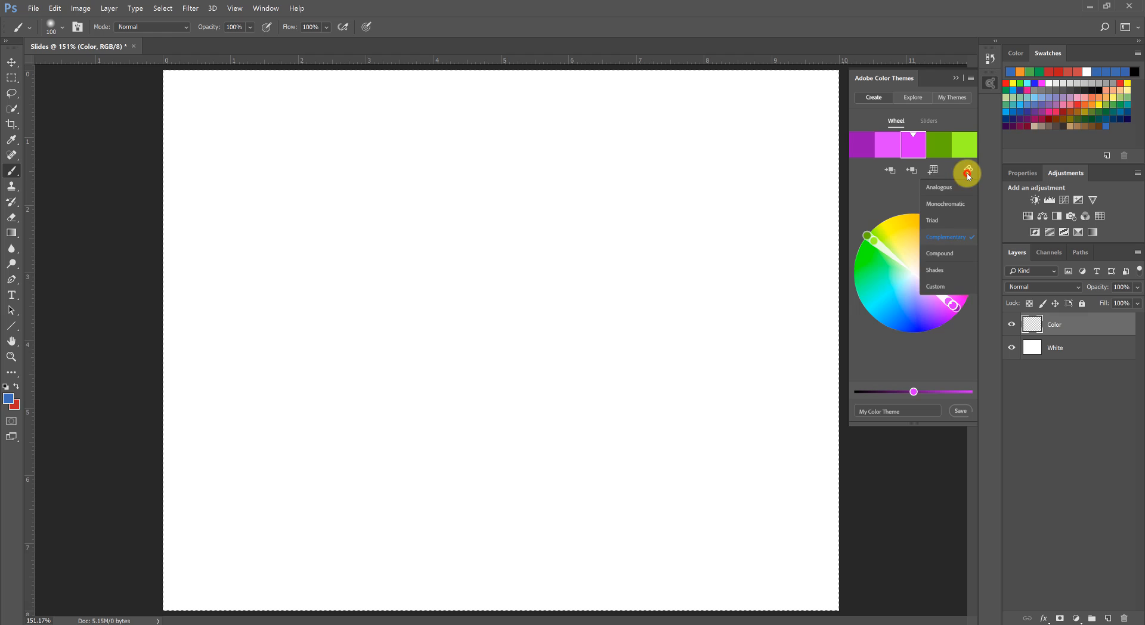
left_click(956, 254)
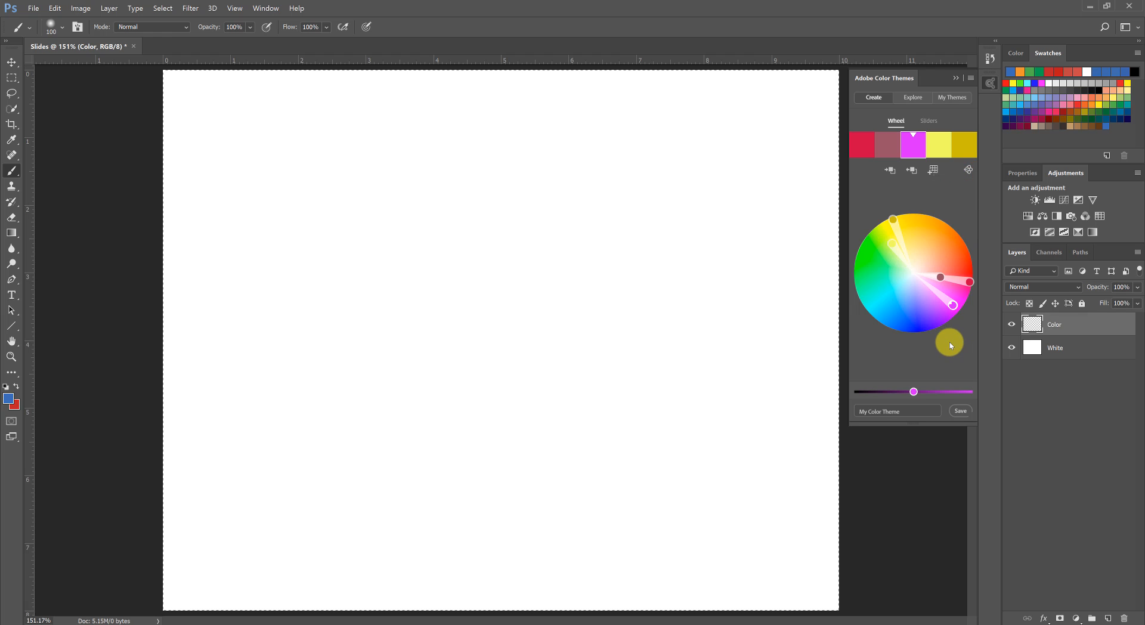
left_click_drag(951, 302, 915, 318)
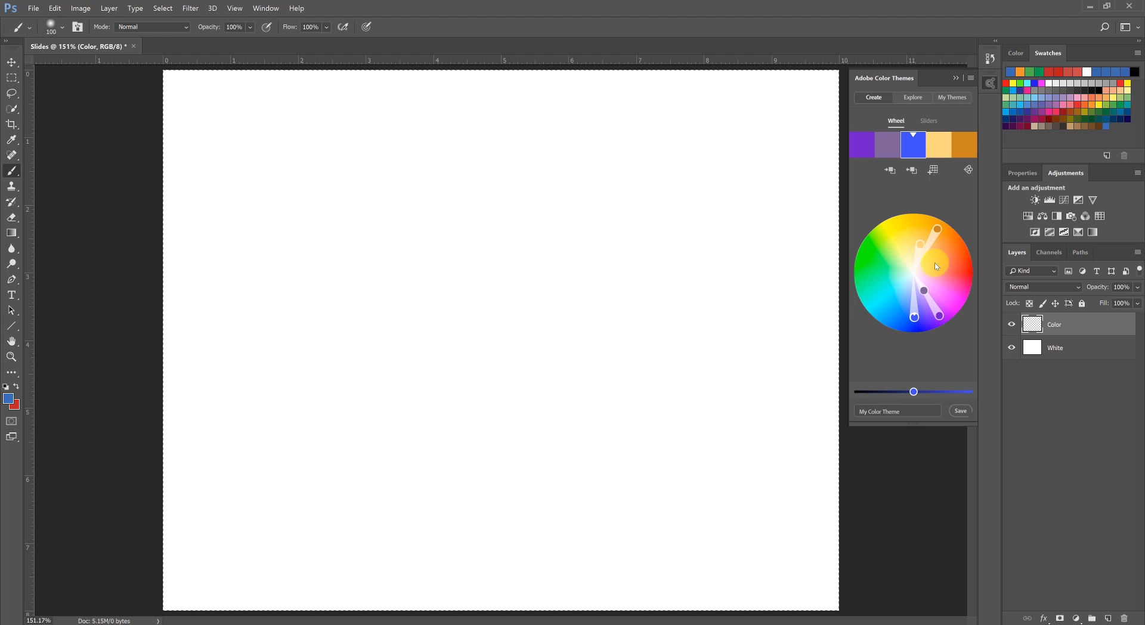
left_click(891, 153)
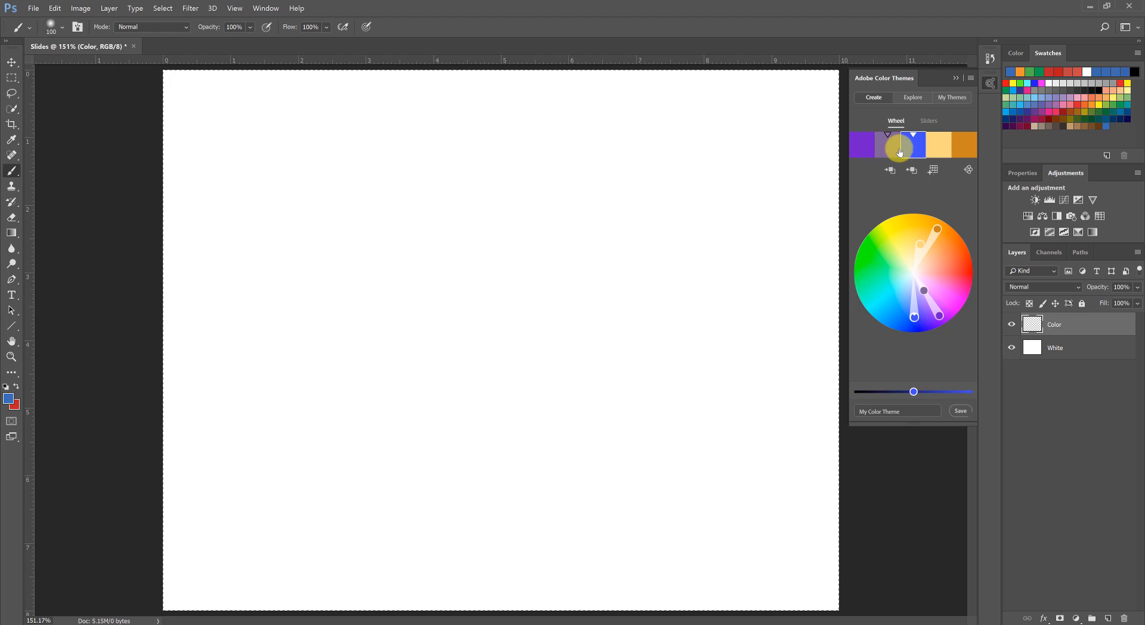
left_click(872, 152)
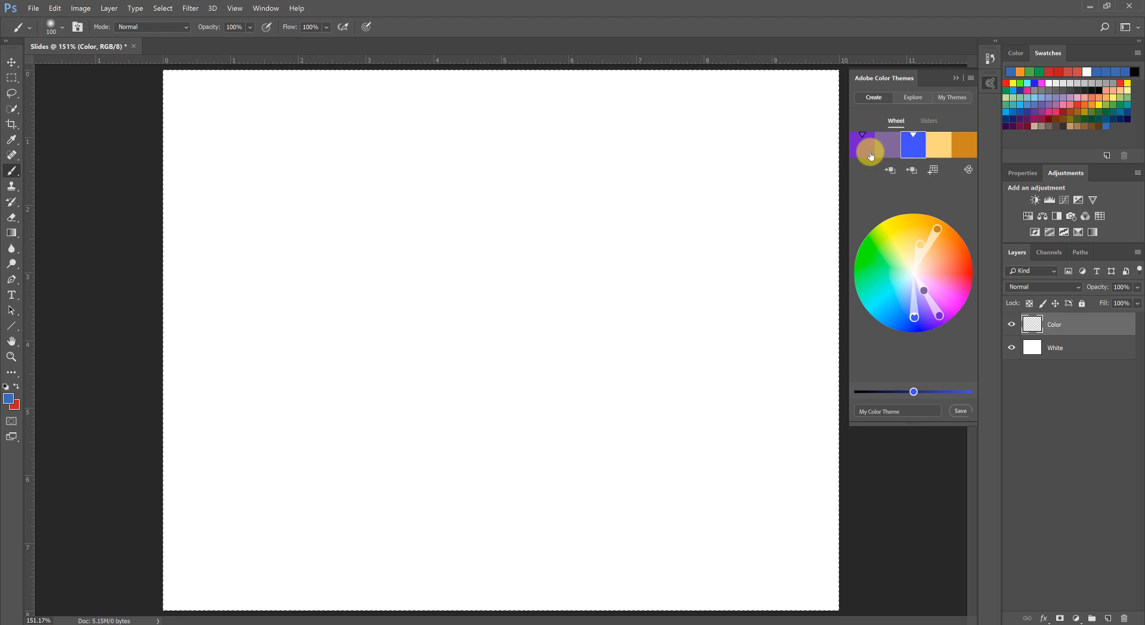
left_click(953, 153)
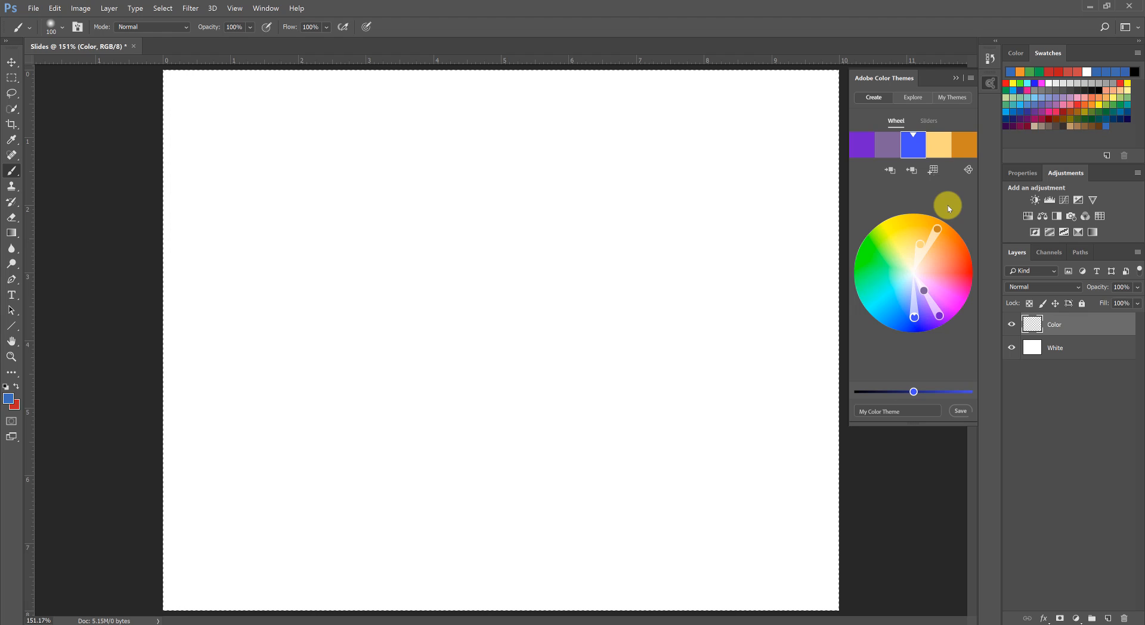
Move the theme's base color to green on the wheel and add the five theme colors to the swatches
mouse_move(915, 317)
left_mouse_down()
mouse_move(867, 277)
mouse_move(865, 287)
mouse_move(871, 261)
mouse_move(877, 277)
mouse_move(860, 278)
mouse_move(887, 192)
mouse_move(866, 288)
mouse_move(861, 274)
mouse_move(866, 296)
mouse_move(866, 269)
left_mouse_up()
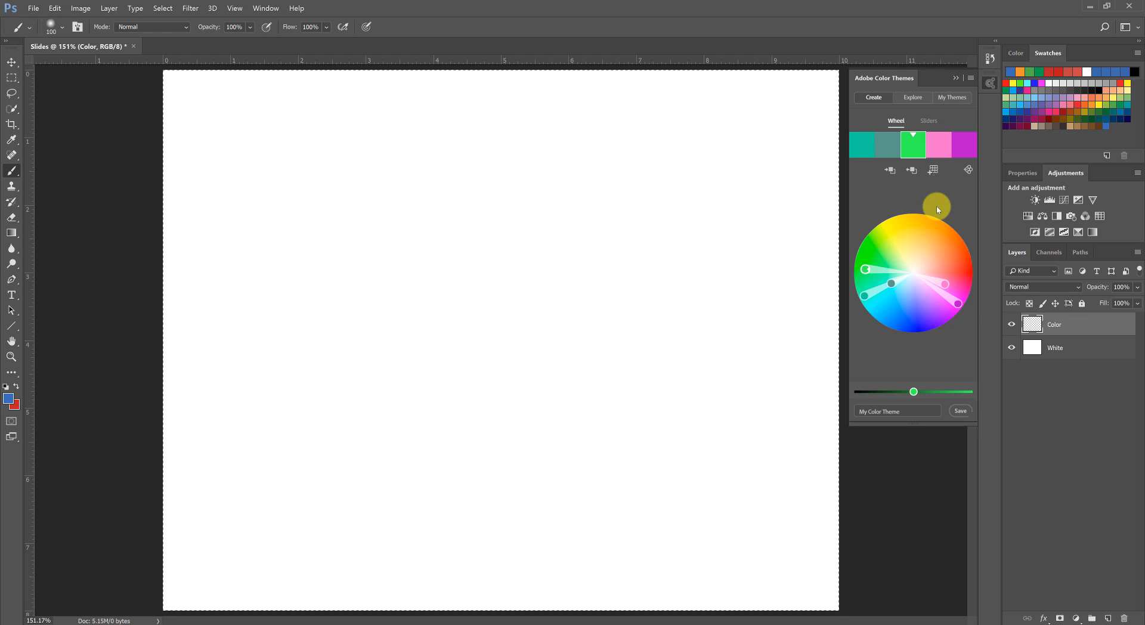
left_click(936, 173)
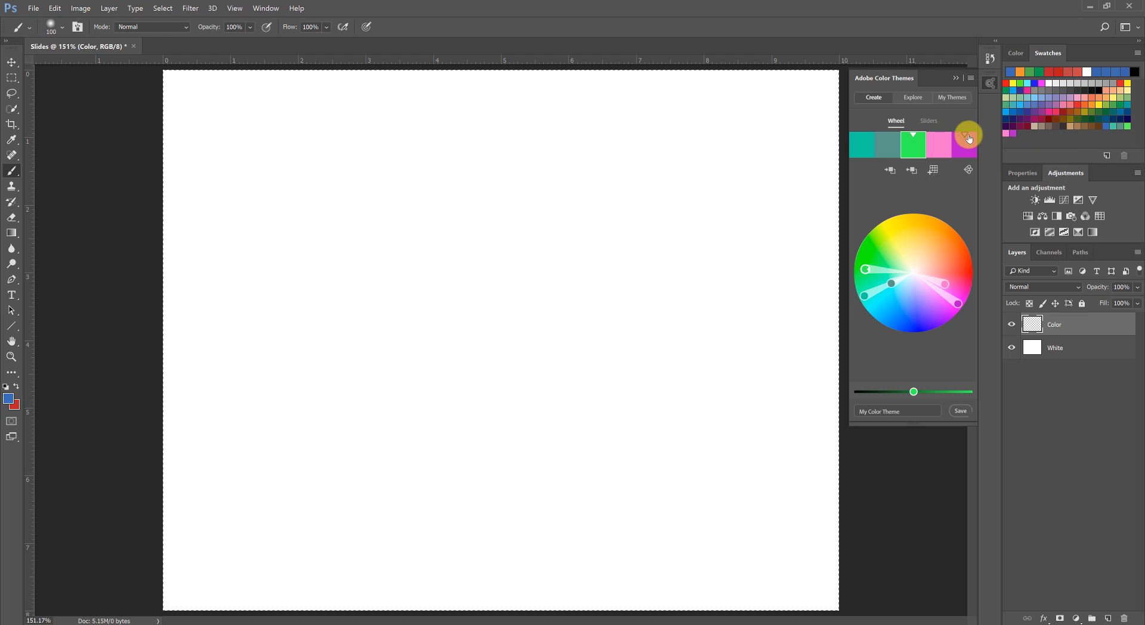
Adjust the theme's base color with the HSB sliders to a light cyan of 184, 56, 100
left_click(928, 119)
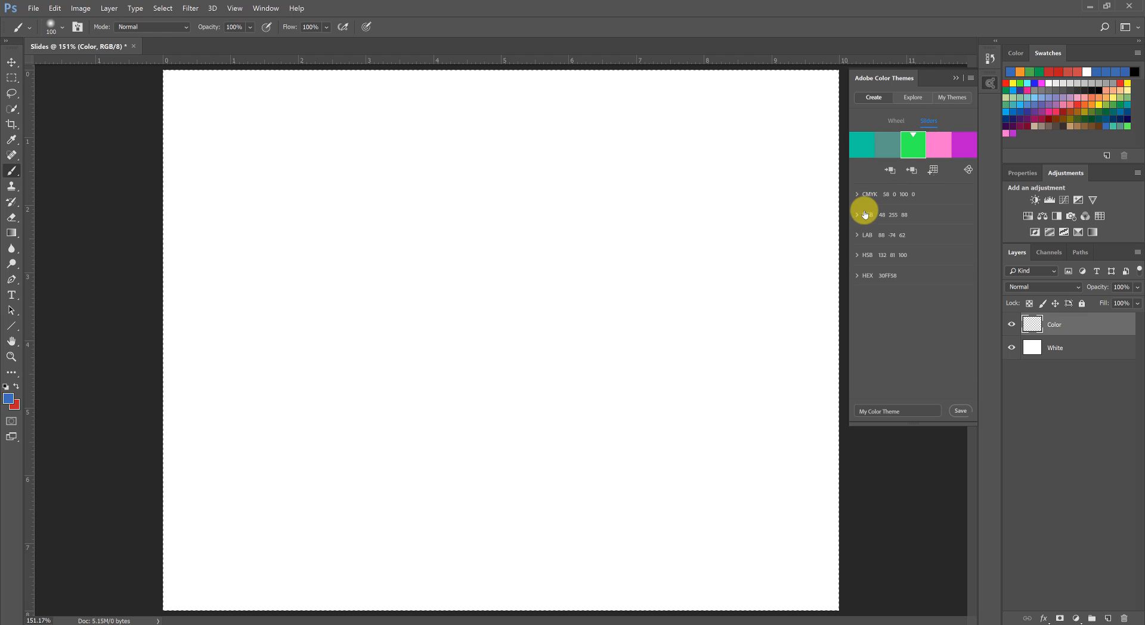
left_click(859, 255)
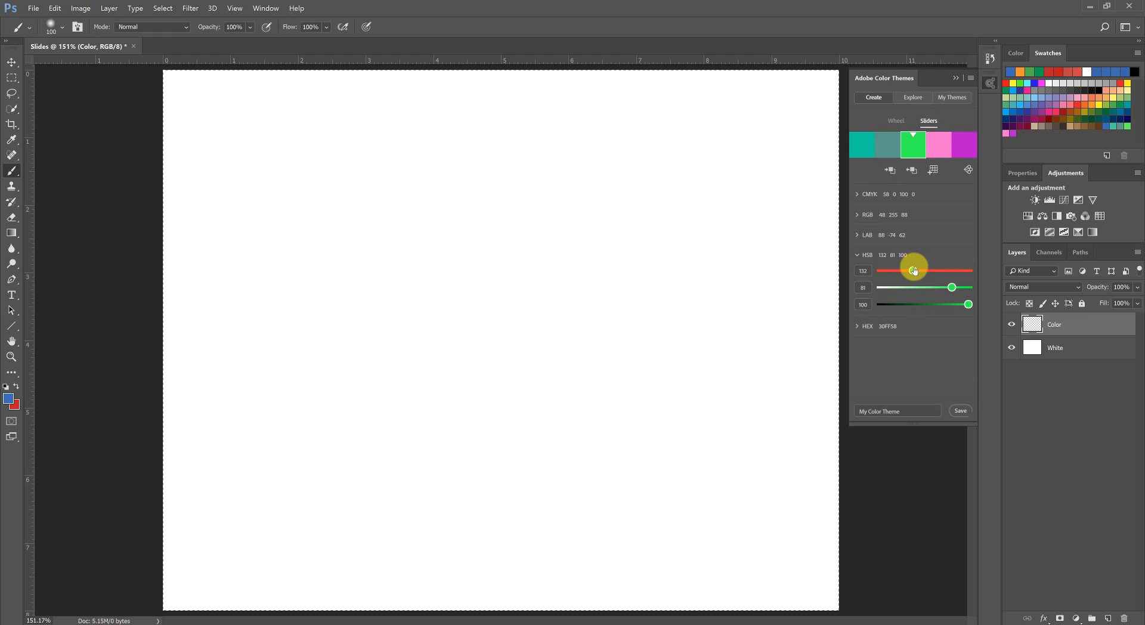
left_click_drag(914, 270, 924, 304)
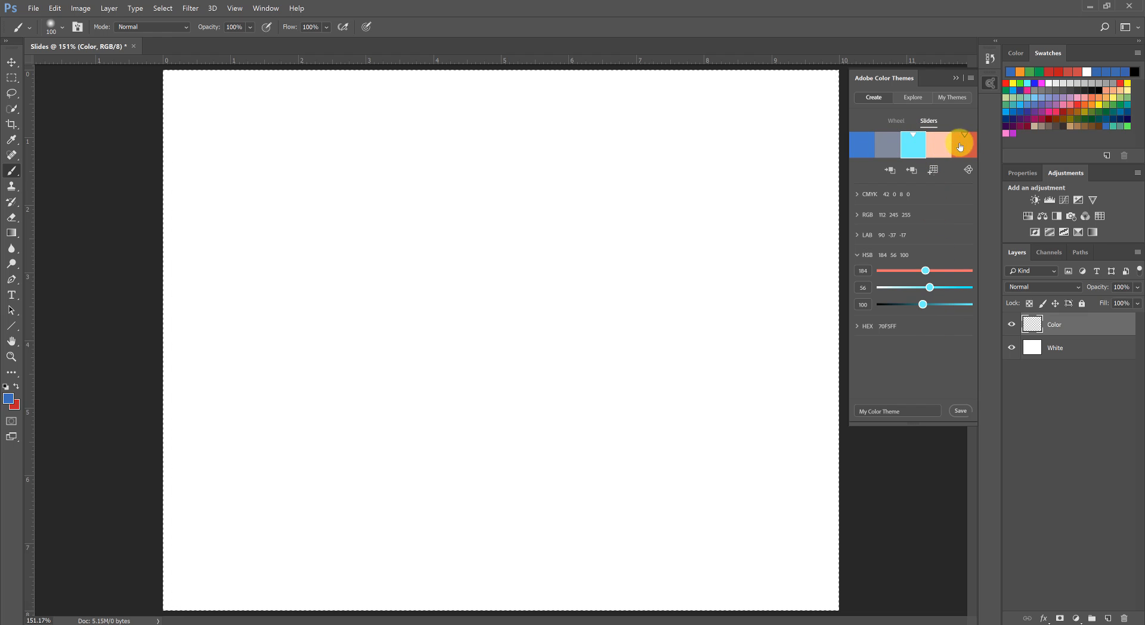
Apply the Shades harmony rule to the cyan theme, and replace it with the Triad rule
left_click(968, 171)
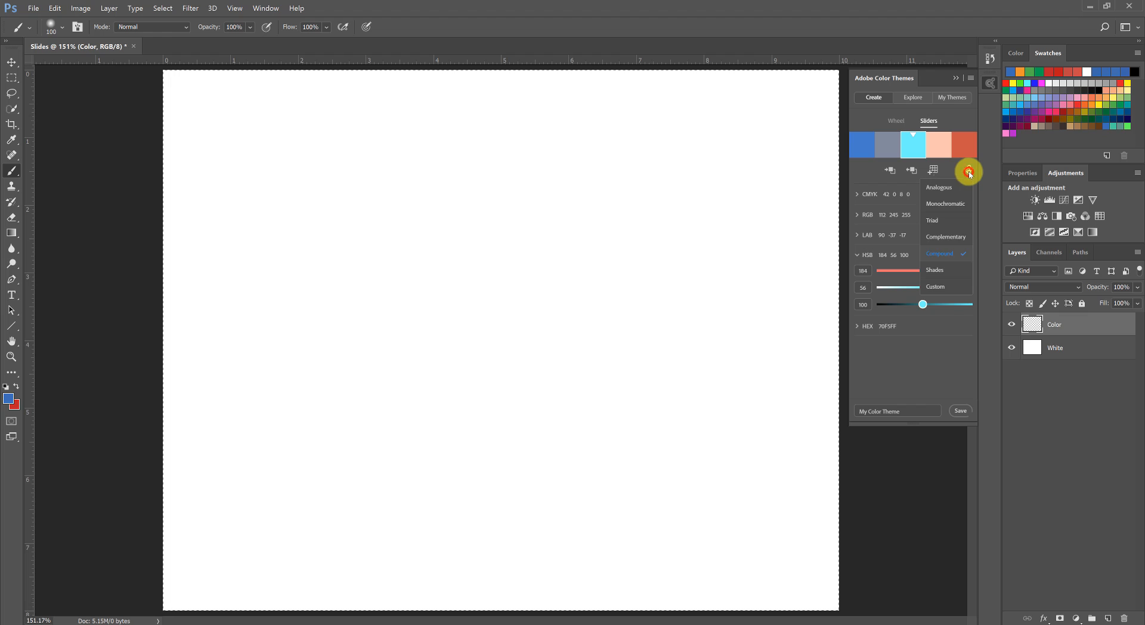
left_click(948, 273)
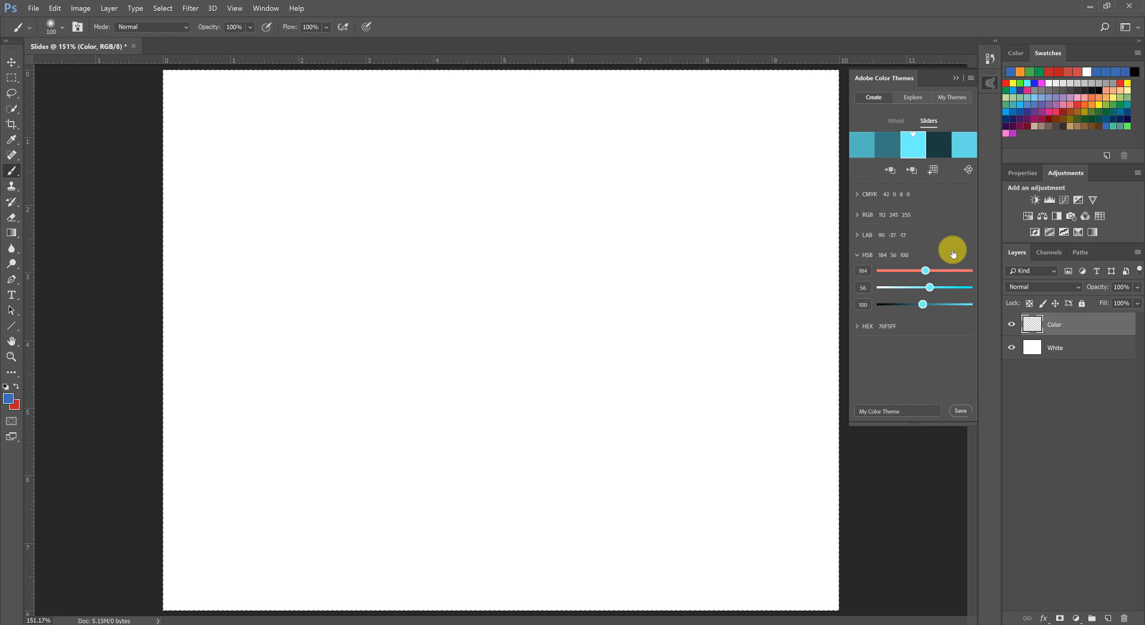
left_click(967, 171)
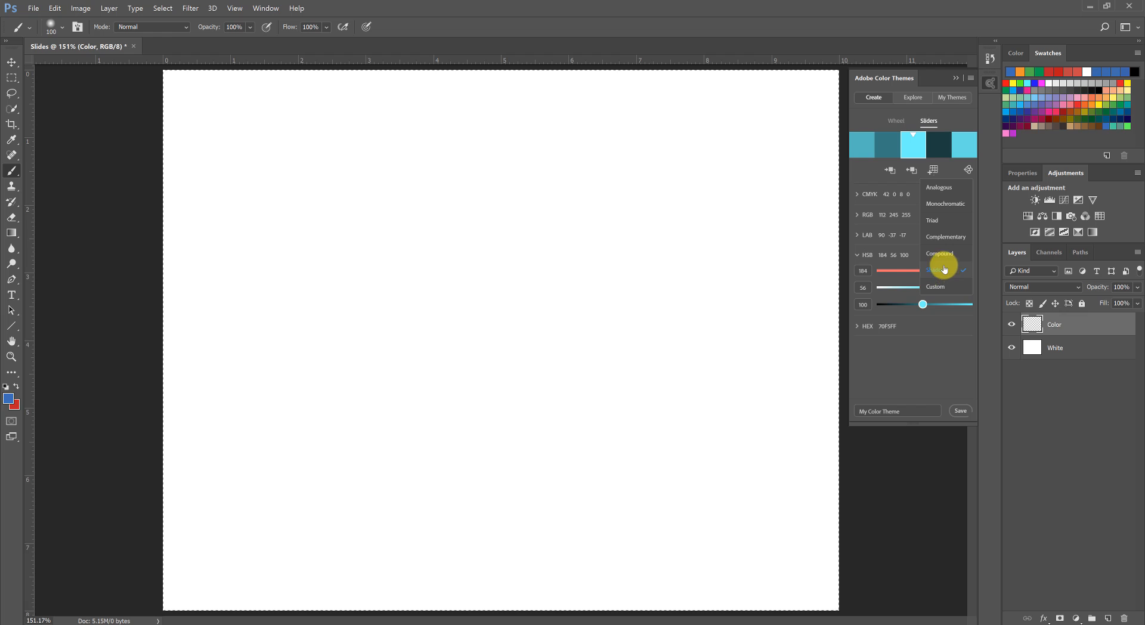
left_click(936, 222)
Return to the color wheel and shift the Triad theme's base color to a pale blue
left_click(896, 121)
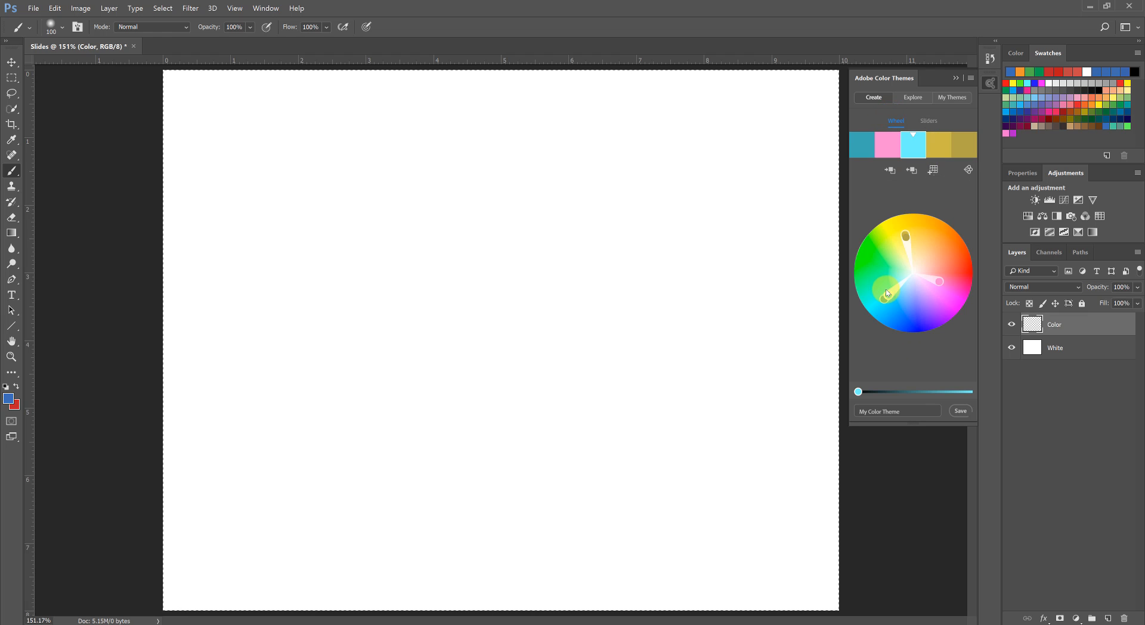
mouse_move(884, 278)
left_mouse_down()
mouse_move(896, 317)
mouse_move(898, 301)
mouse_move(882, 317)
mouse_move(900, 291)
left_mouse_up()
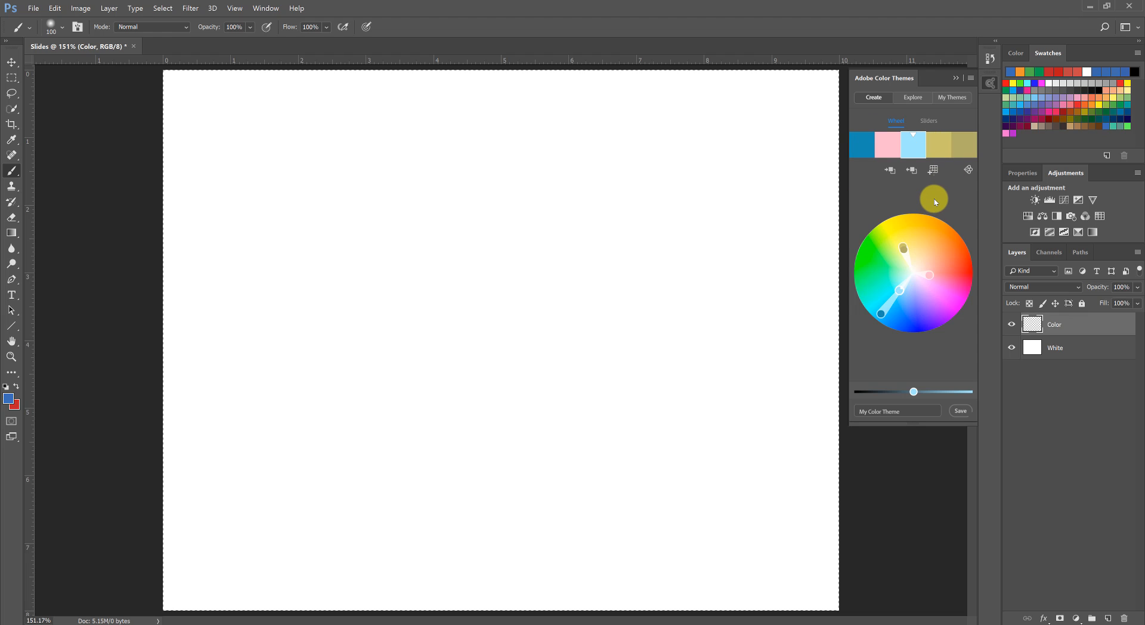